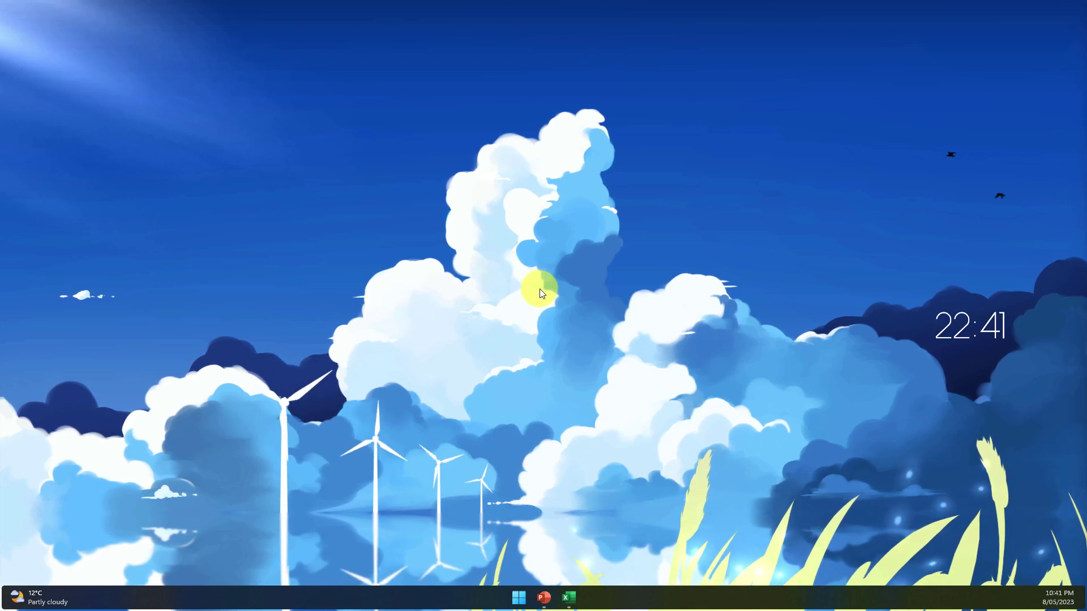
Show the coffee presentation, then bring the Coffee Ratings workbook with 2019–2022 city ratings forward in Excel.
{"action": "left_click", "coordinate": [543, 597]}
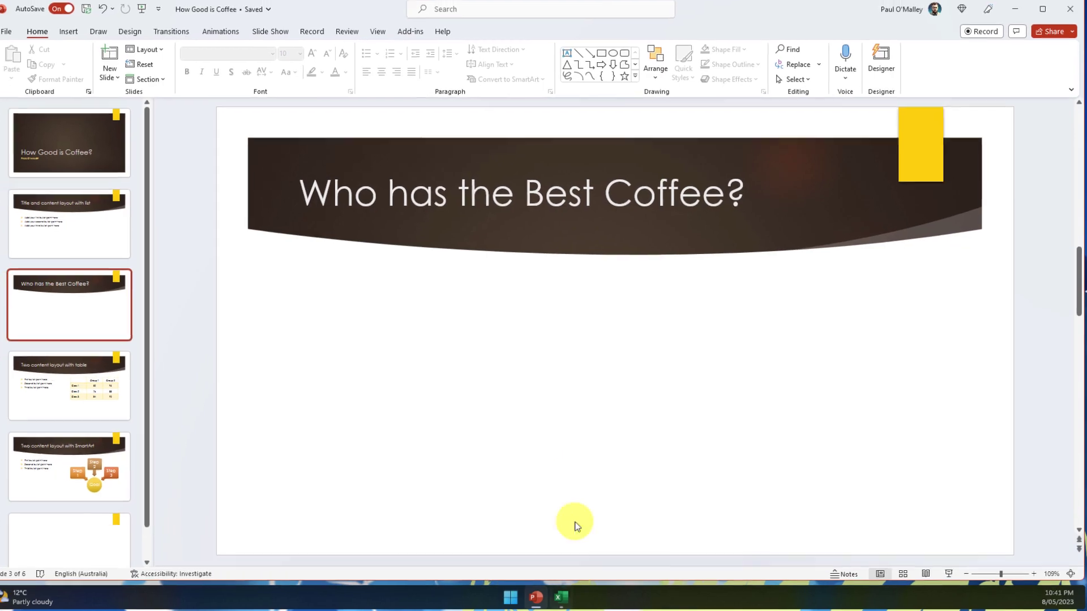
{"action": "left_click", "coordinate": [561, 597]}
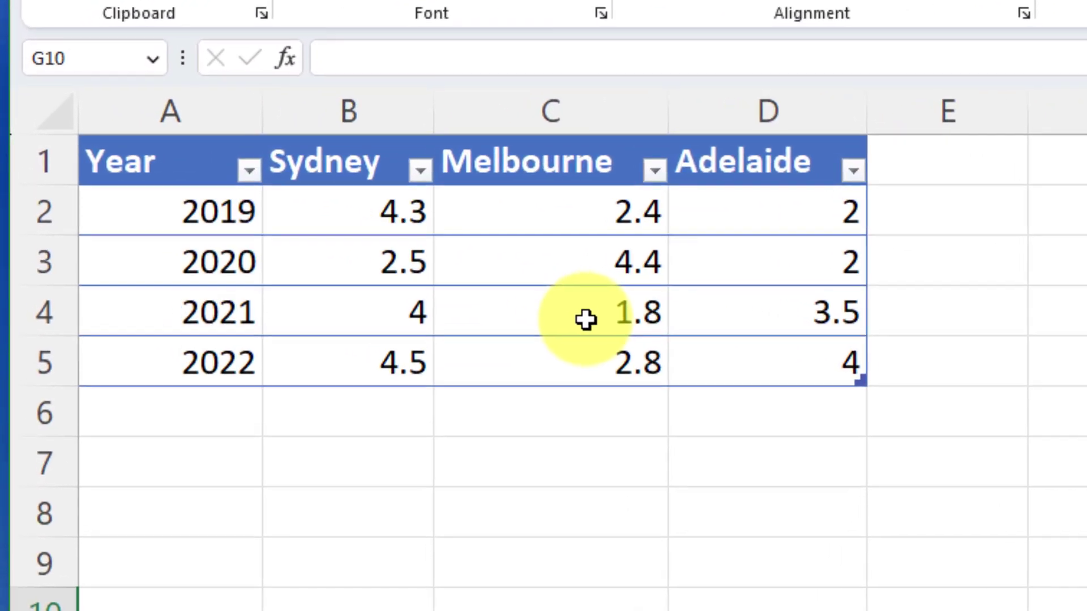
Select the whole Year/Sydney/Melbourne/Adelaide ratings table and show its Quick Analysis chart suggestions.
{"action": "left_click", "coordinate": [231, 219]}
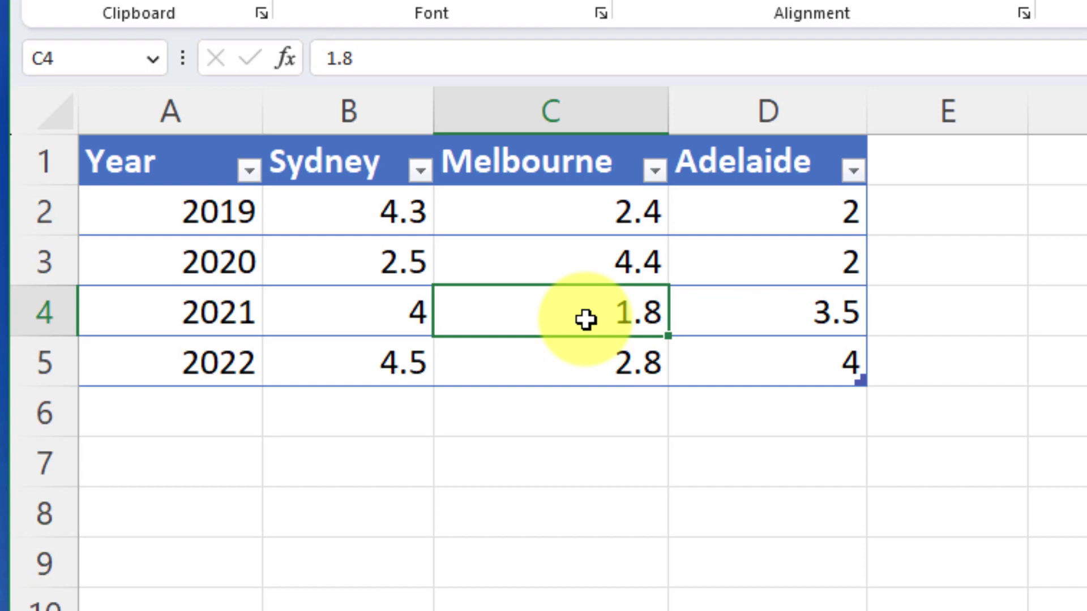
{"action": "key", "text": "ctrl+a"}
{"action": "key", "text": "ctrl+a"}
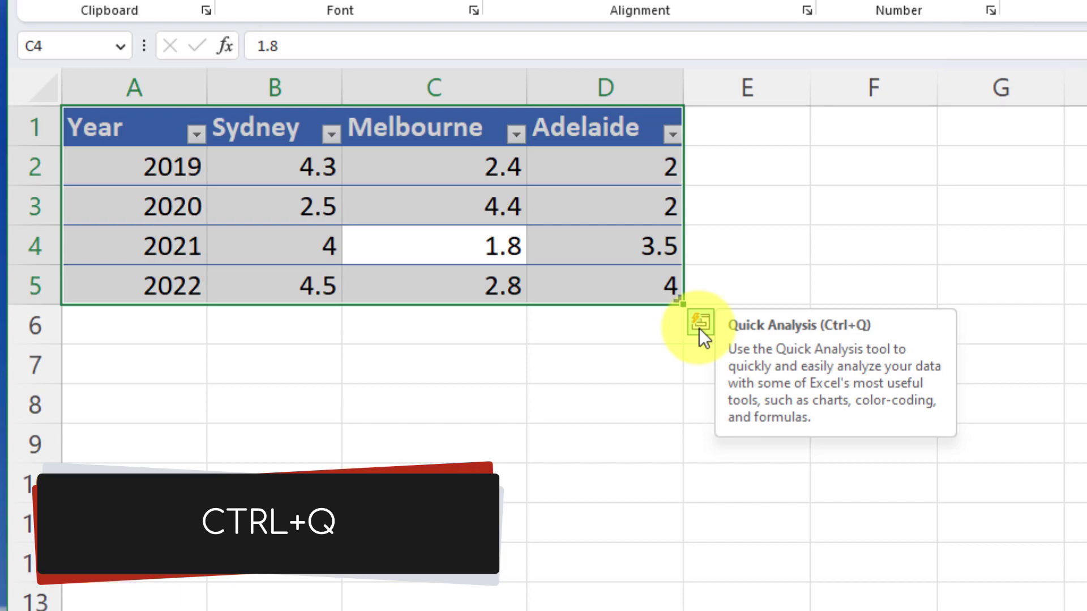
{"action": "key", "text": "ctrl+q"}
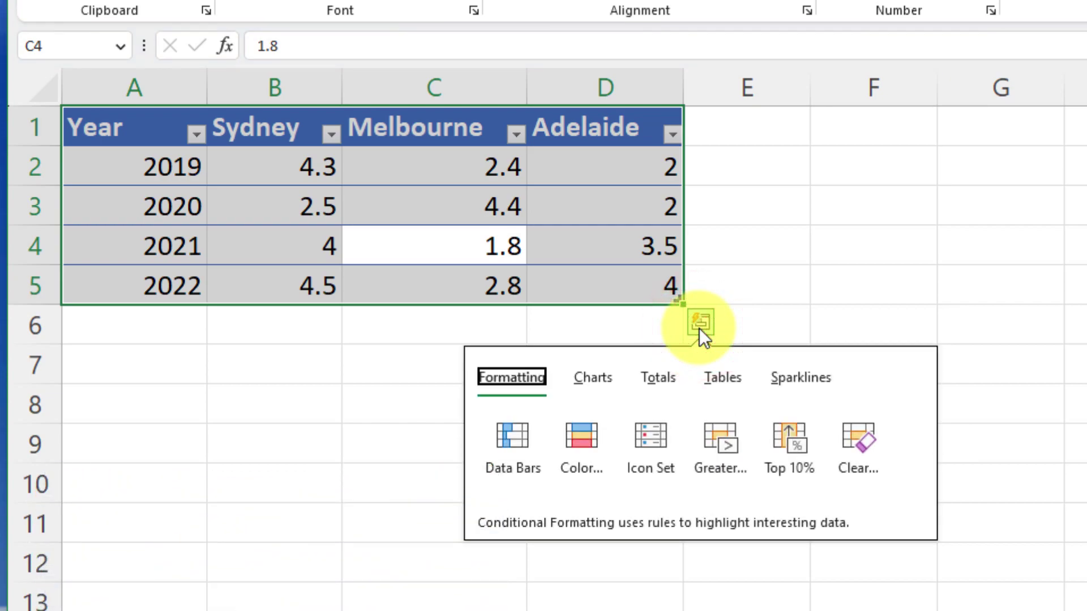
{"action": "left_click", "coordinate": [596, 377]}
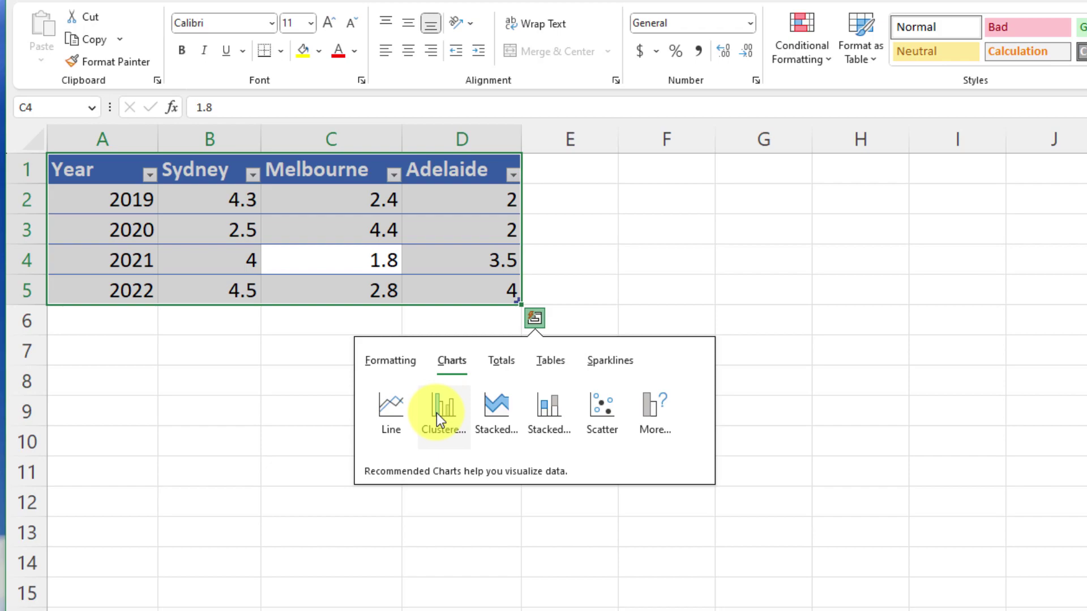
After previewing a line chart, insert a clustered column chart of the ratings.
{"action": "mouse_move", "coordinate": [437, 413]}
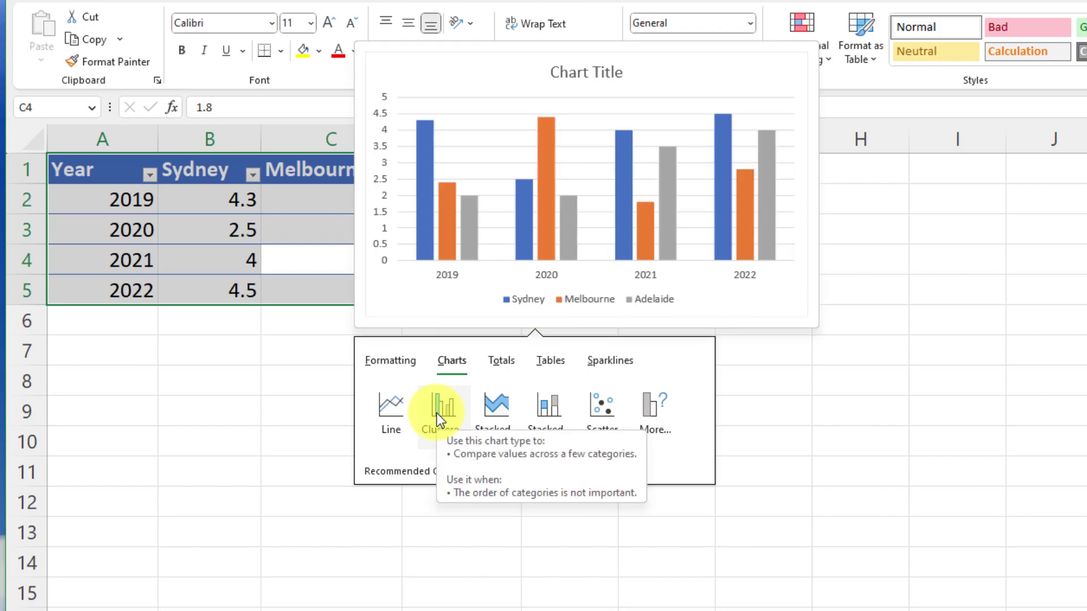
{"action": "key", "text": "Left"}
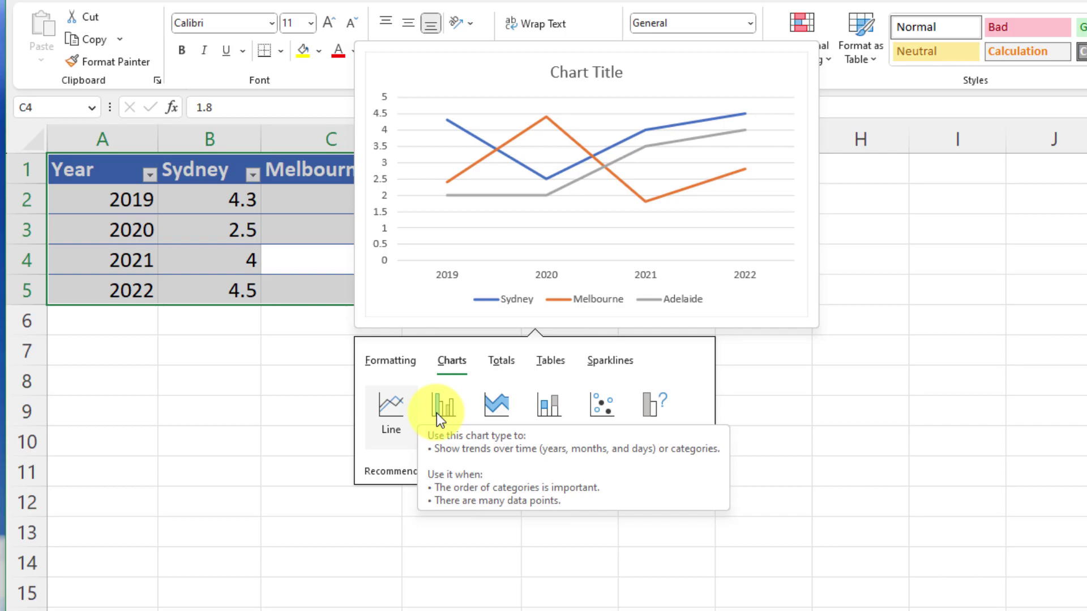
{"action": "key", "text": "Right"}
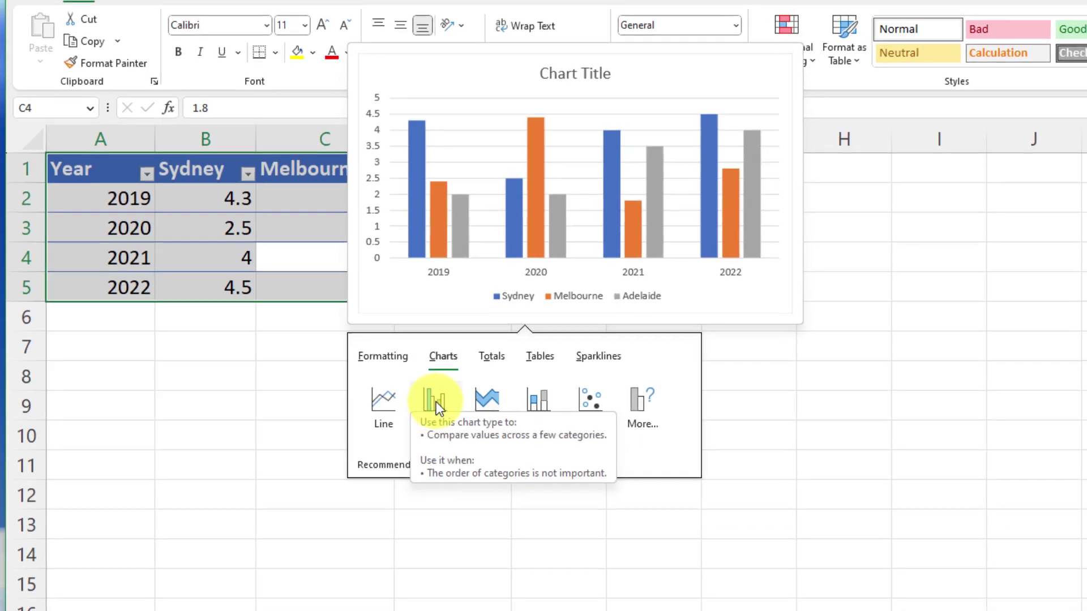
{"action": "left_click", "coordinate": [435, 402]}
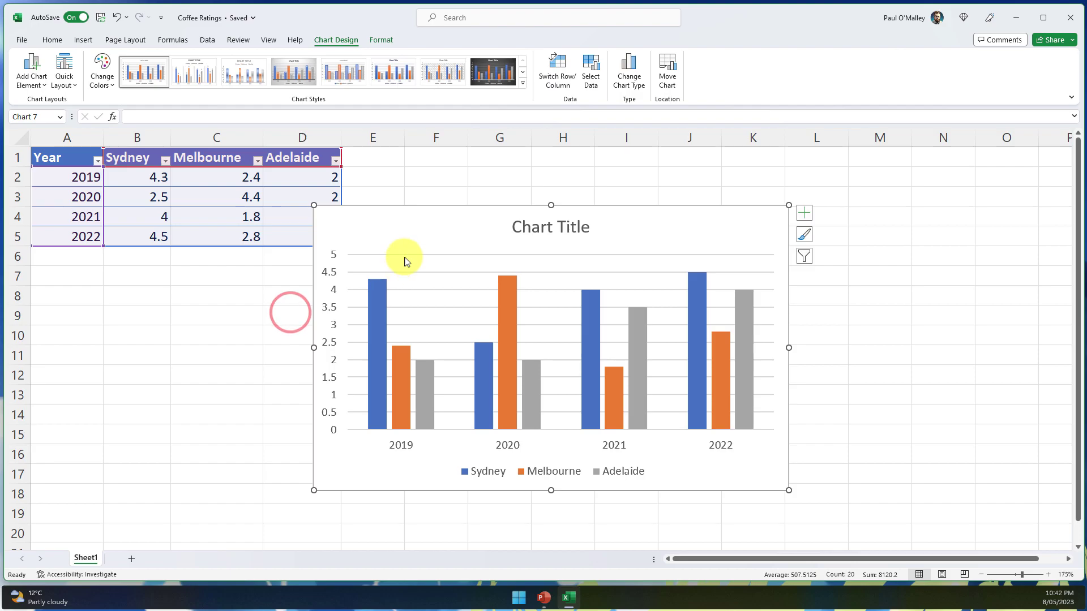
Move the chart beside the table, copy it, and return to the coffee presentation.
{"action": "left_click_drag", "start_coordinate": [447, 236], "coordinate": [502, 196]}
{"action": "key", "text": "ctrl+c"}
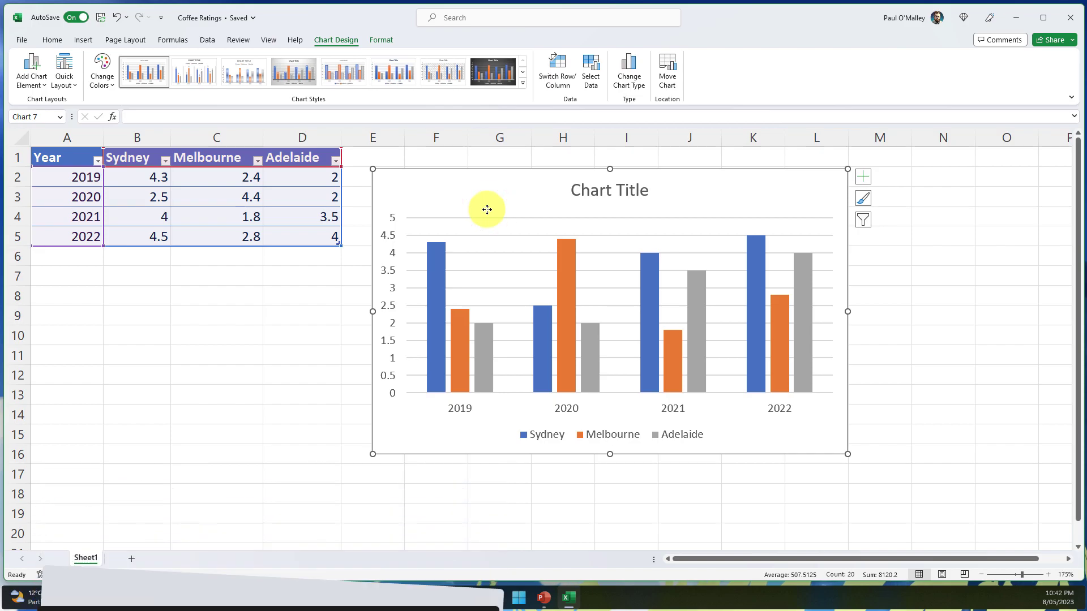
{"action": "left_click", "coordinate": [545, 596]}
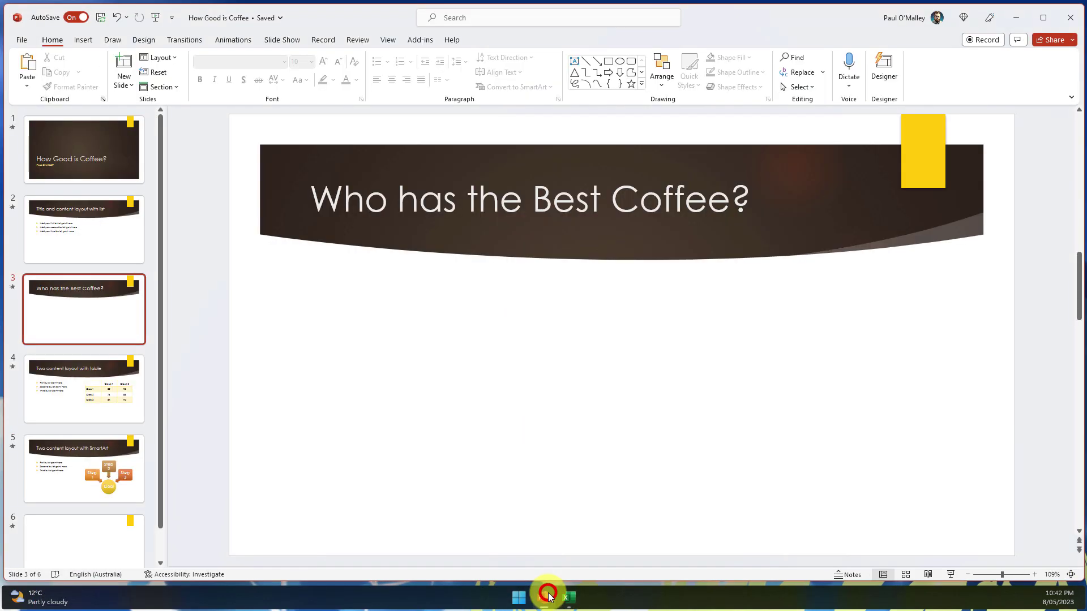
Paste the ratings chart onto the 'Who has the Best Coffee?' slide and open the Melbourne series menu.
{"action": "left_click", "coordinate": [583, 351]}
{"action": "key", "text": "ctrl+v"}
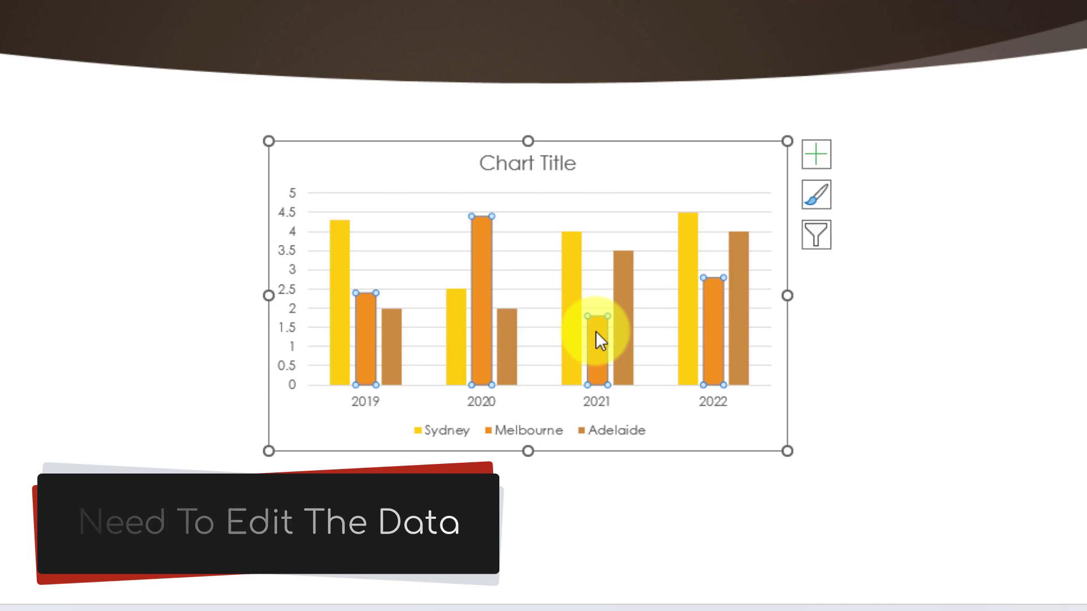
{"action": "right_click", "coordinate": [564, 308]}
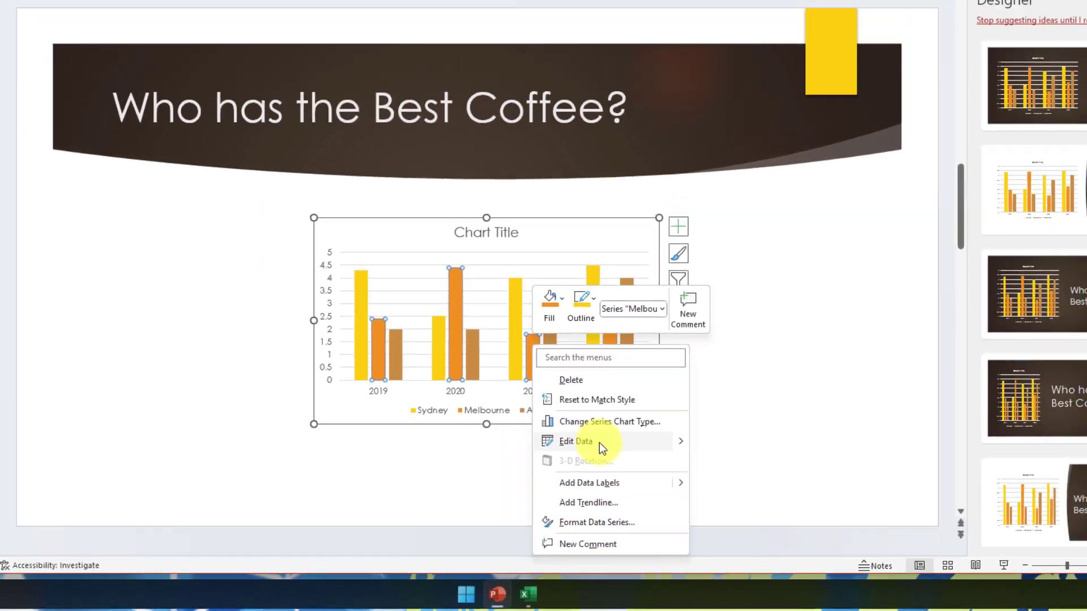
Edit the chart data, changing Melbourne's 2021 rating in cell C4 from 1.8 to 3.
{"action": "left_click", "coordinate": [503, 322]}
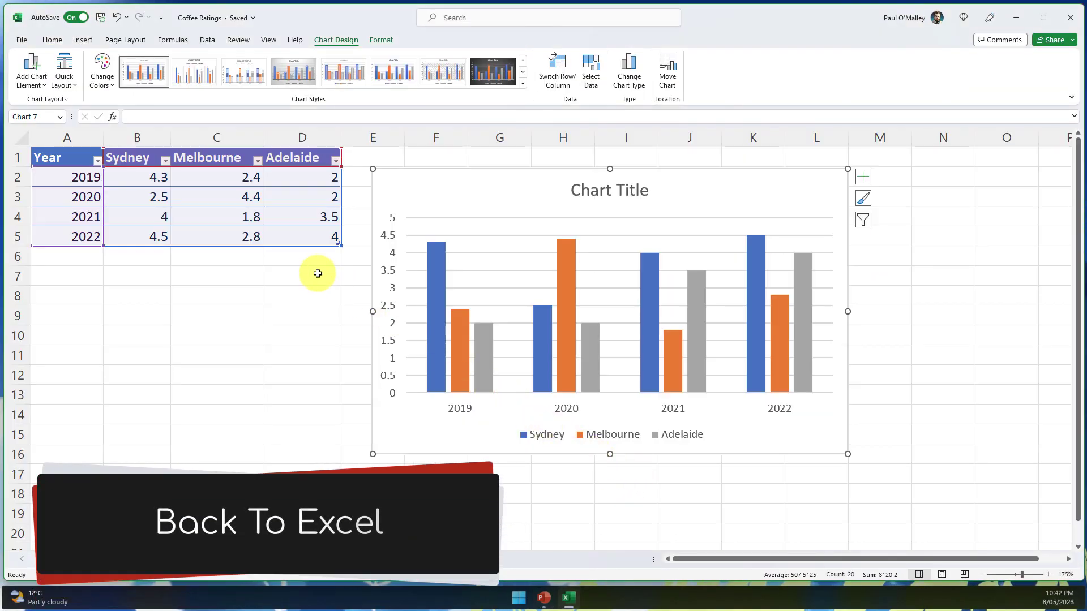
{"action": "left_click", "coordinate": [236, 219]}
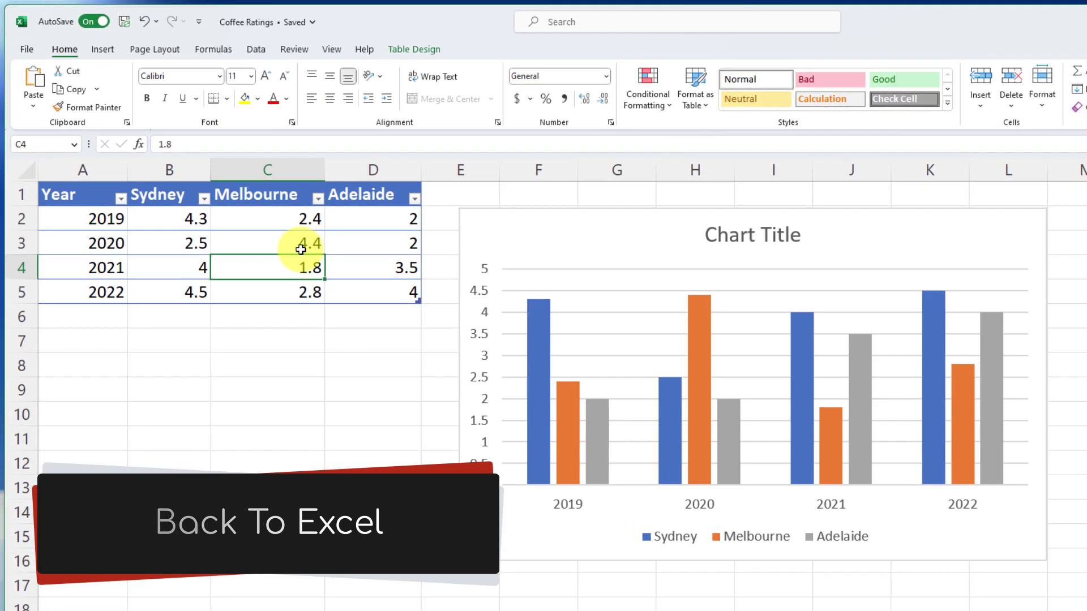
{"action": "type", "text": "3"}
{"action": "key", "text": "Return"}
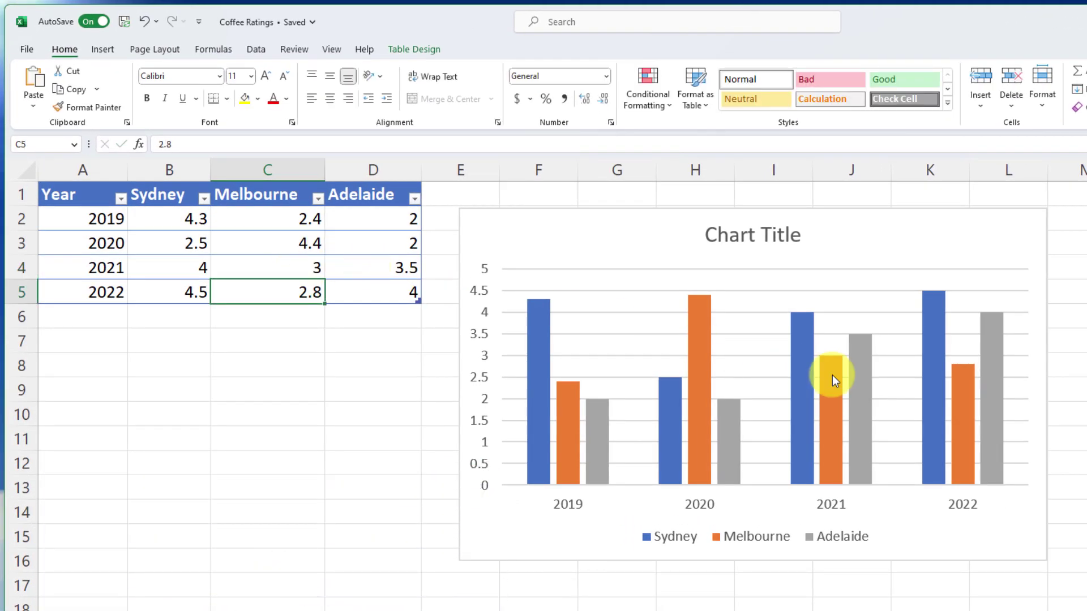
{"action": "mouse_move", "coordinate": [832, 375]}
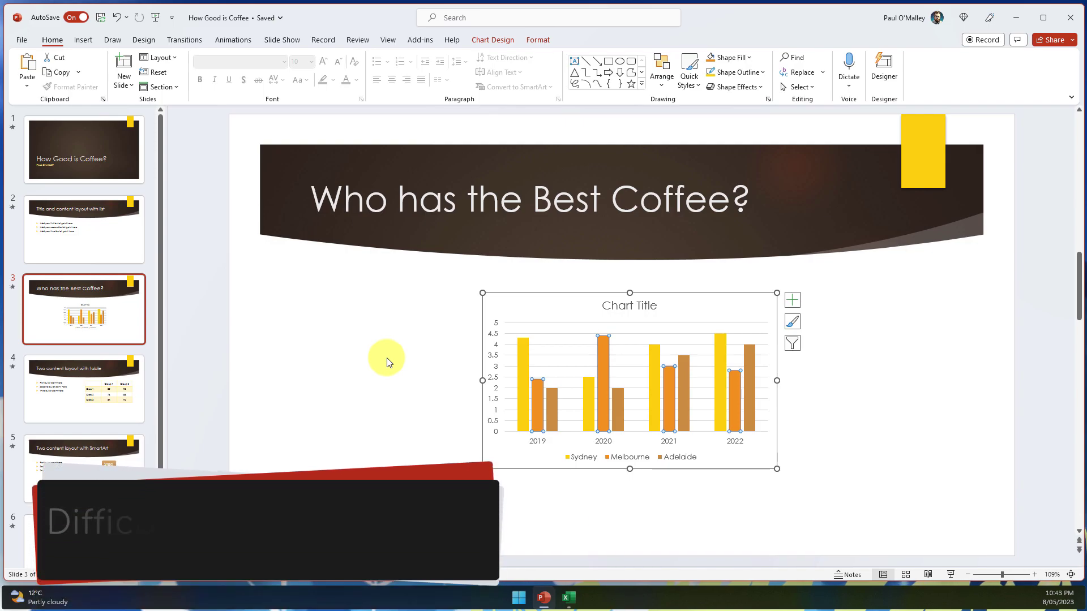
Deselect the updated chart on the slide and return to the Coffee Ratings workbook in Excel.
{"action": "left_click", "coordinate": [387, 358]}
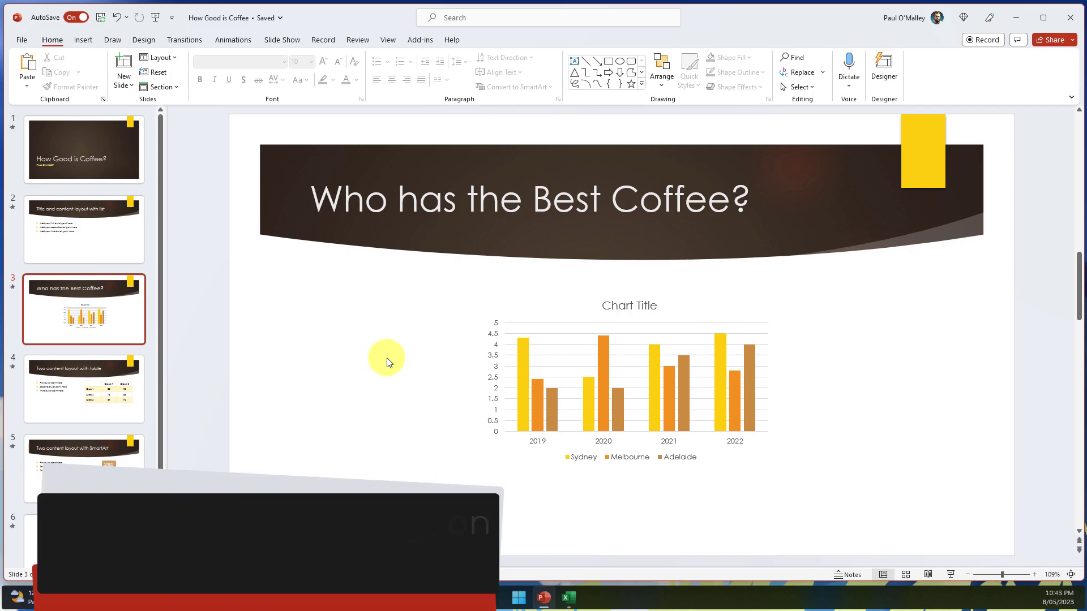
{"action": "left_click", "coordinate": [569, 601]}
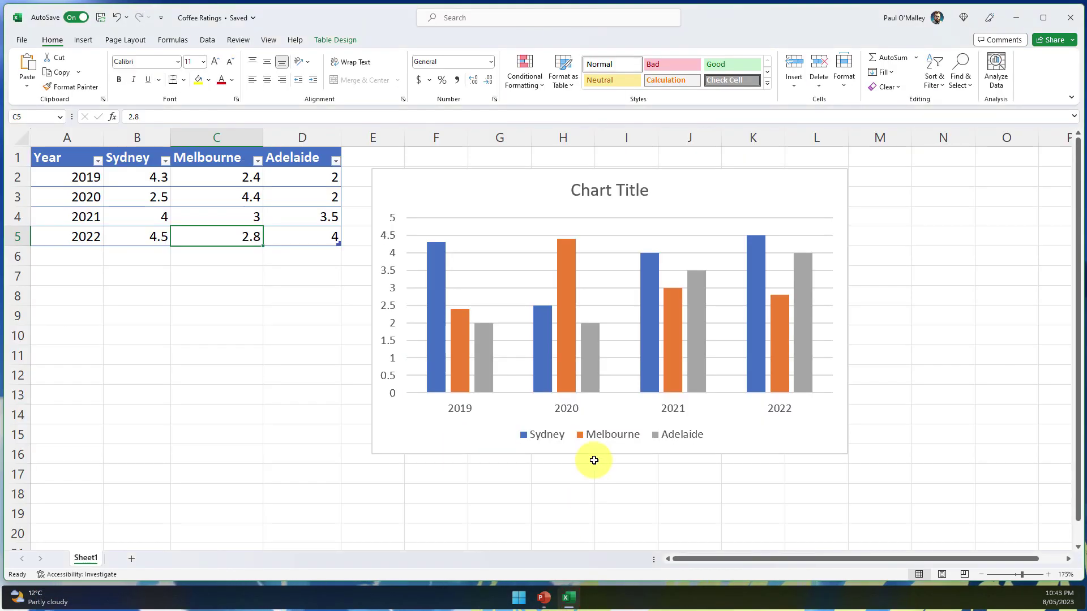
Delete the column chart from the worksheet and select the entire ratings table for copying.
{"action": "left_click", "coordinate": [546, 186]}
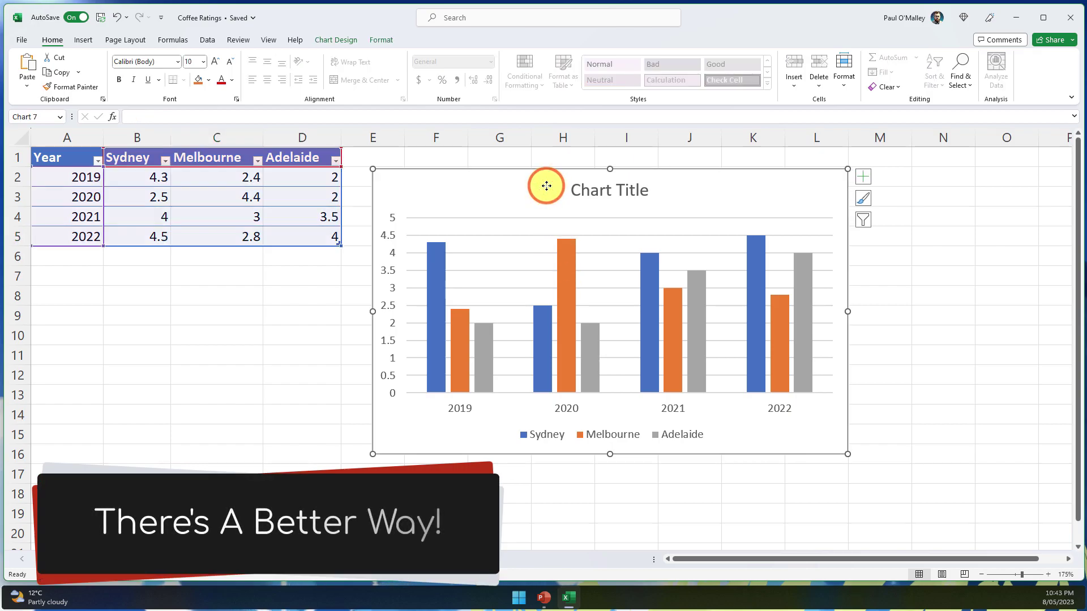
{"action": "key", "text": "Delete"}
{"action": "left_click", "coordinate": [200, 196]}
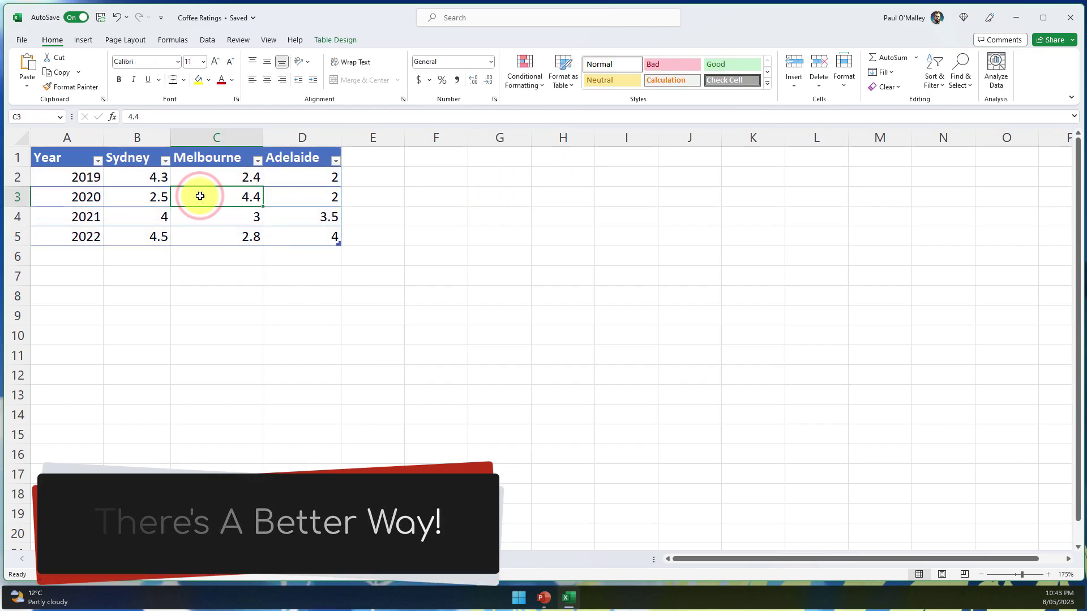
{"action": "key", "text": "ctrl+a"}
{"action": "key", "text": "ctrl+a"}
{"action": "key", "text": "ctrl+c"}
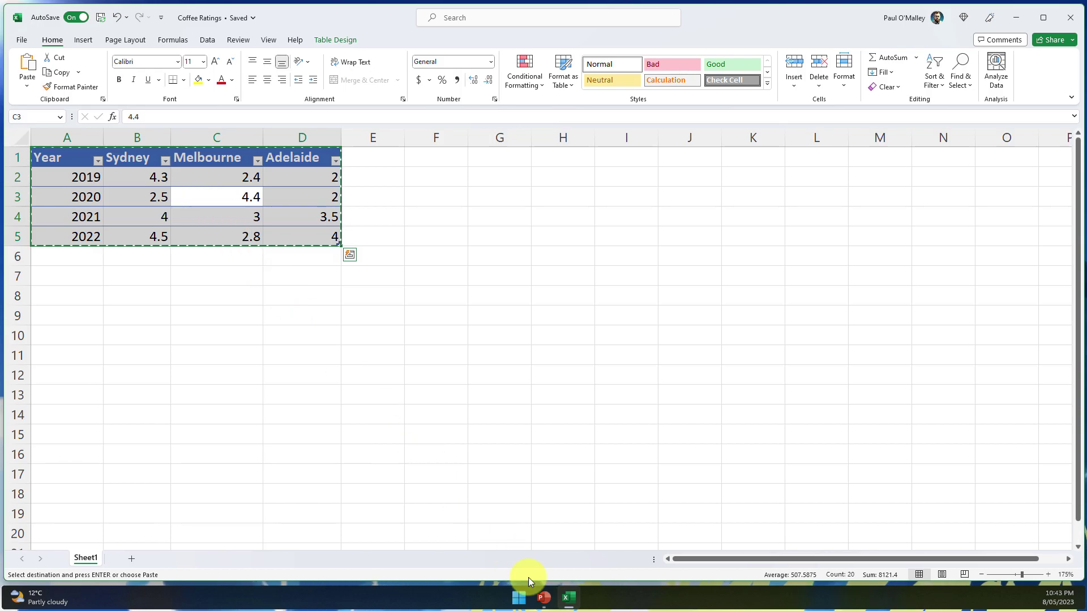
Delete the pasted ratings chart from the coffee slide in PowerPoint and show the Insert ribbon.
{"action": "left_click", "coordinate": [545, 597]}
{"action": "left_click", "coordinate": [576, 304]}
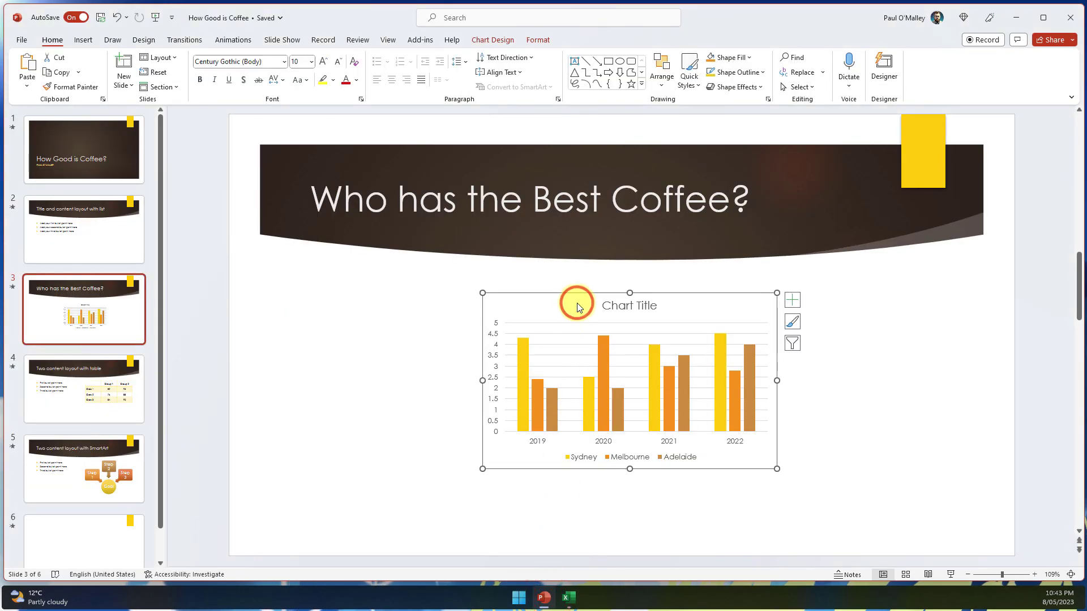
{"action": "key", "text": "Delete"}
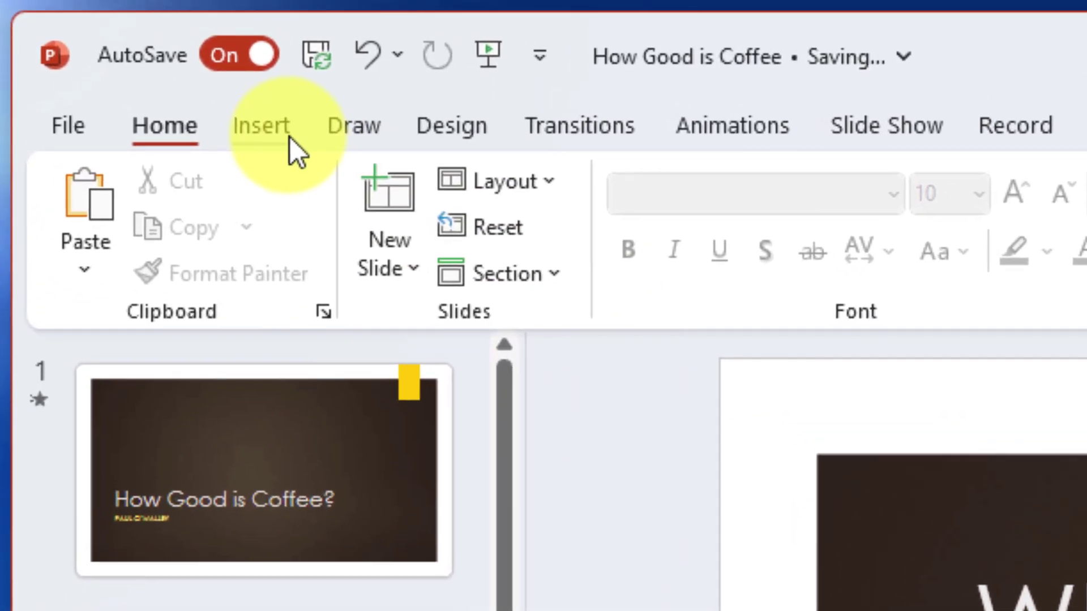
{"action": "left_click", "coordinate": [290, 138]}
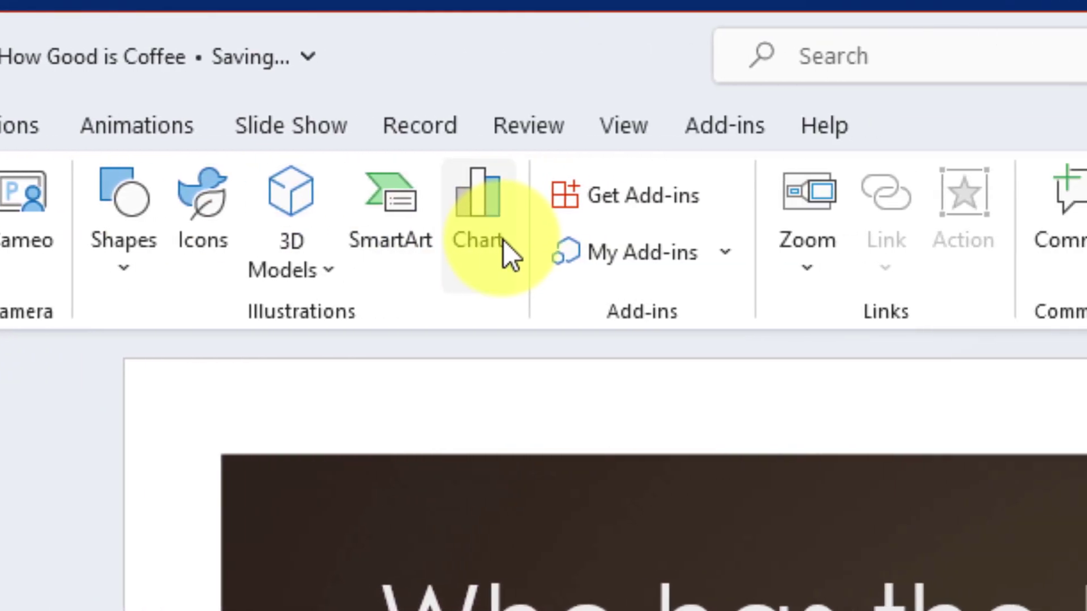
Compare the Line, Pie and Bar chart types, then insert a Clustered Column chart on the slide.
{"action": "left_click", "coordinate": [503, 245]}
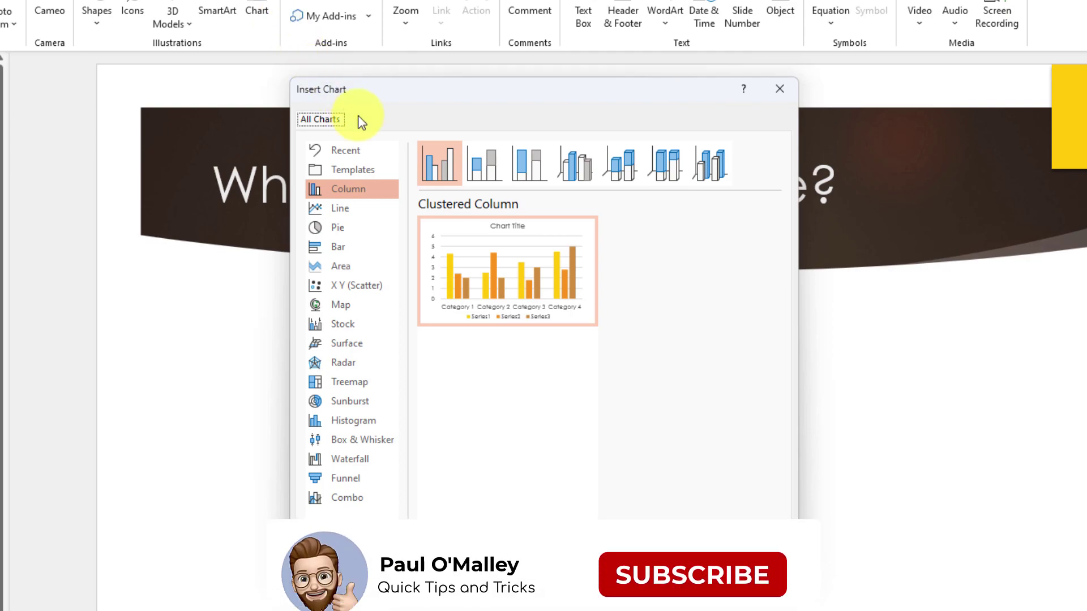
{"action": "left_click", "coordinate": [351, 208]}
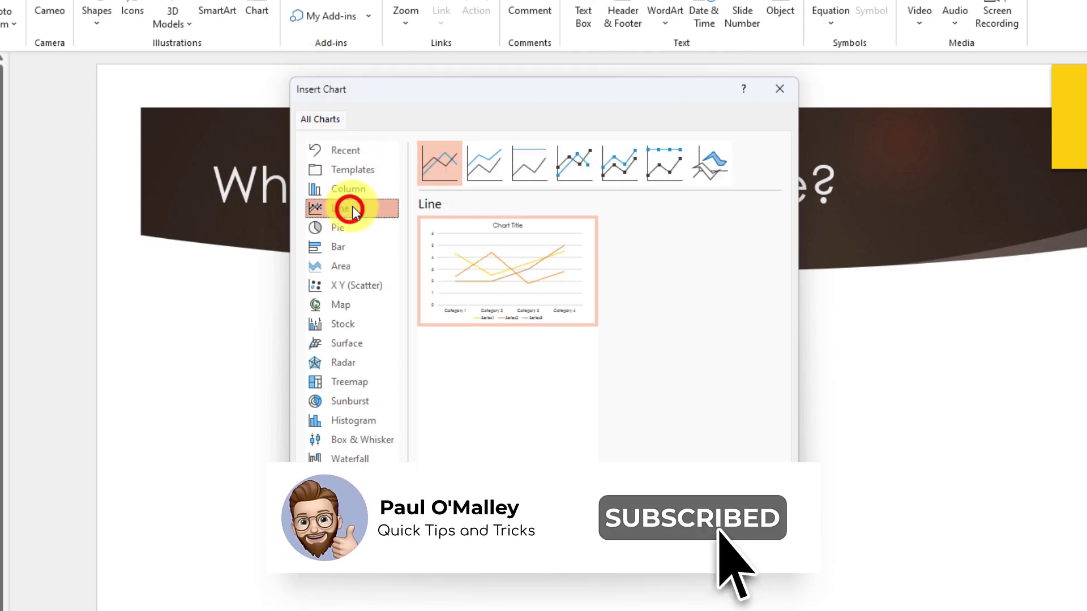
{"action": "left_click", "coordinate": [349, 233]}
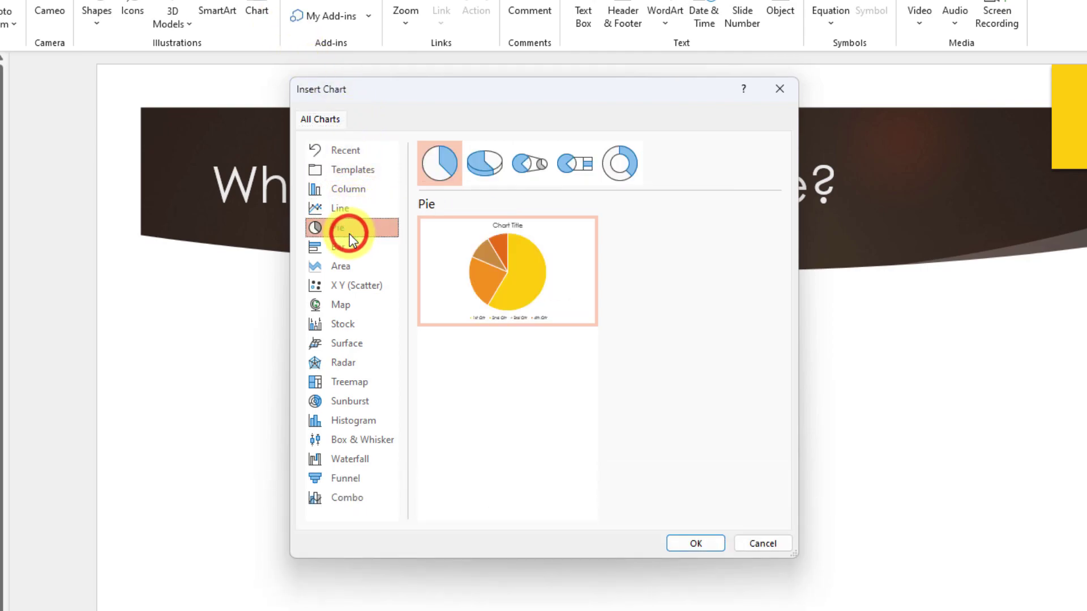
{"action": "left_click", "coordinate": [351, 249]}
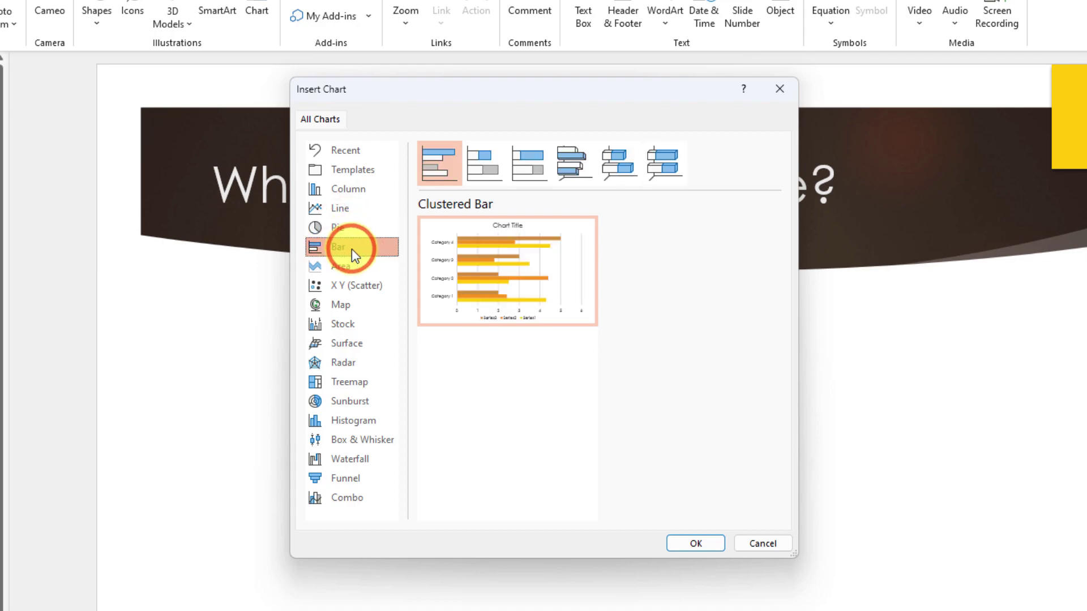
{"action": "left_click", "coordinate": [351, 187]}
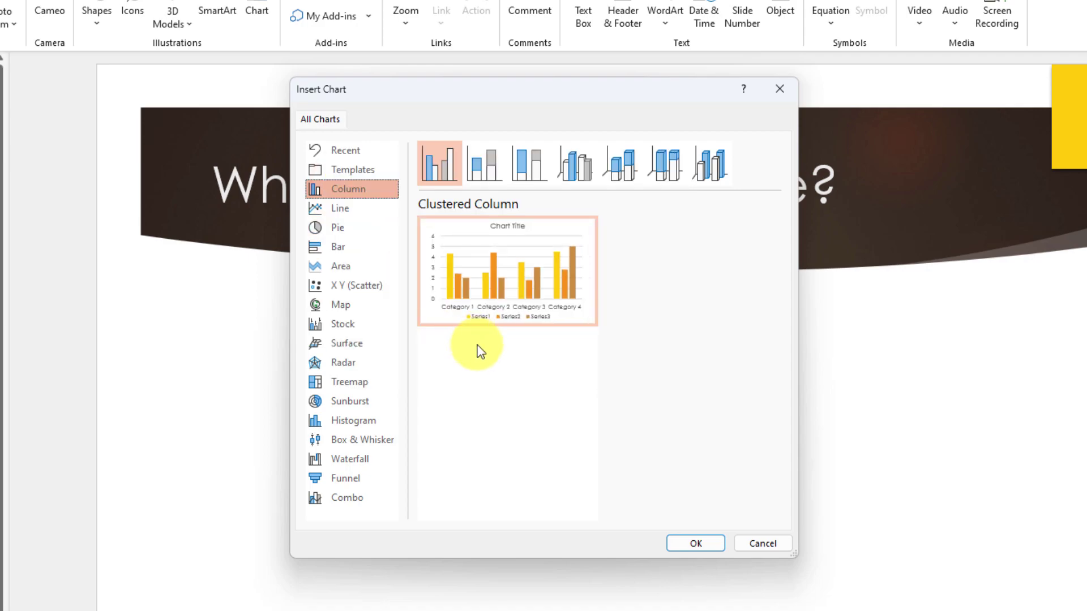
{"action": "mouse_move", "coordinate": [478, 345]}
{"action": "left_click", "coordinate": [509, 285]}
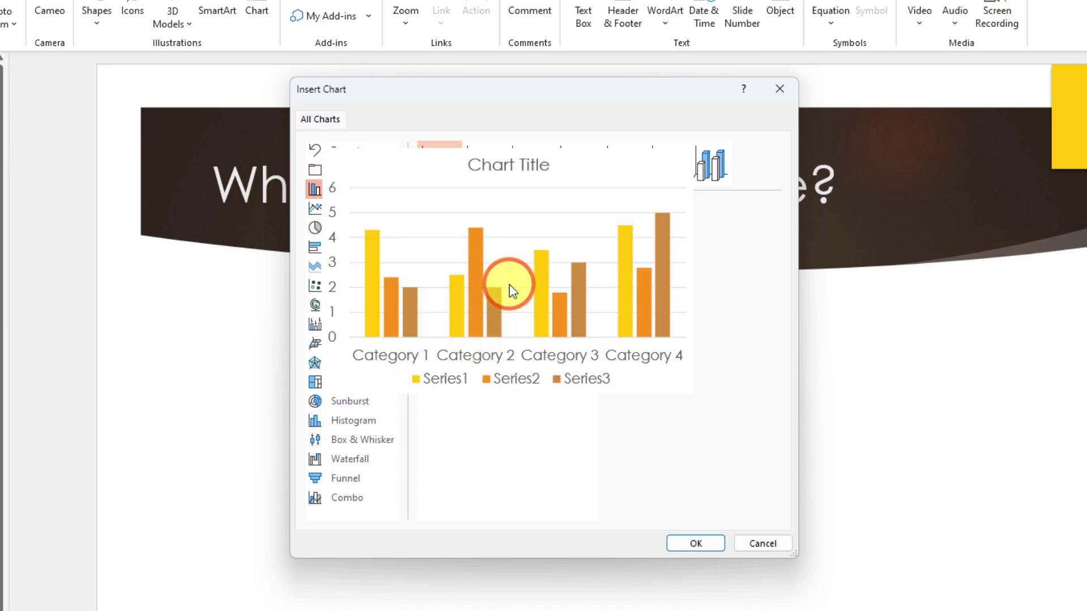
{"action": "left_click", "coordinate": [702, 545]}
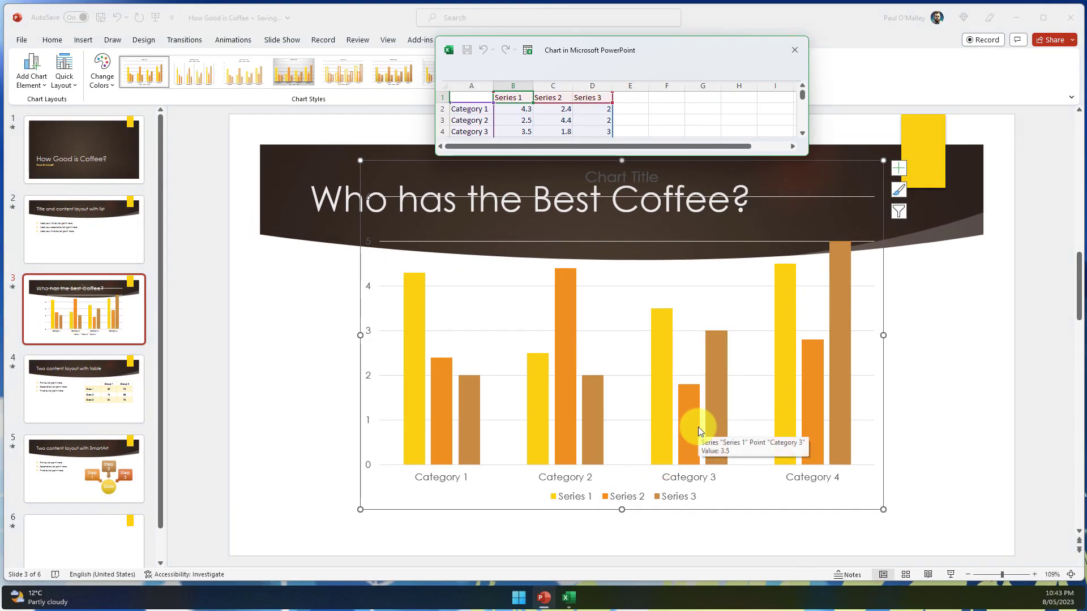
Enlarge the chart data sheet and paste the Year/Sydney/Melbourne/Adelaide ratings over the sample data from A1.
{"action": "left_click_drag", "start_coordinate": [647, 155], "coordinate": [650, 202]}
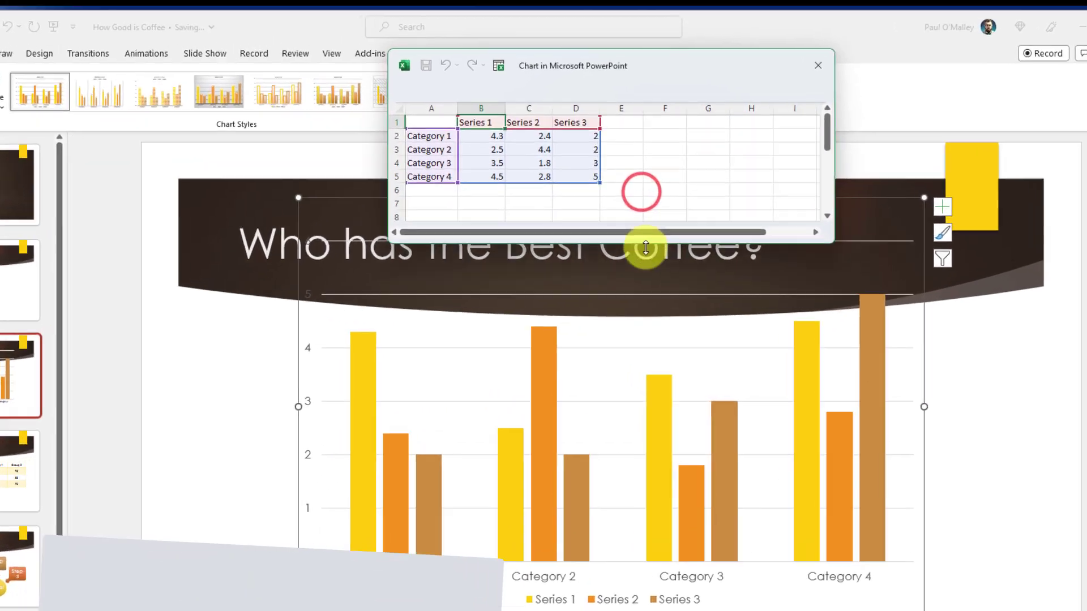
{"action": "left_click_drag", "start_coordinate": [646, 248], "coordinate": [644, 281]}
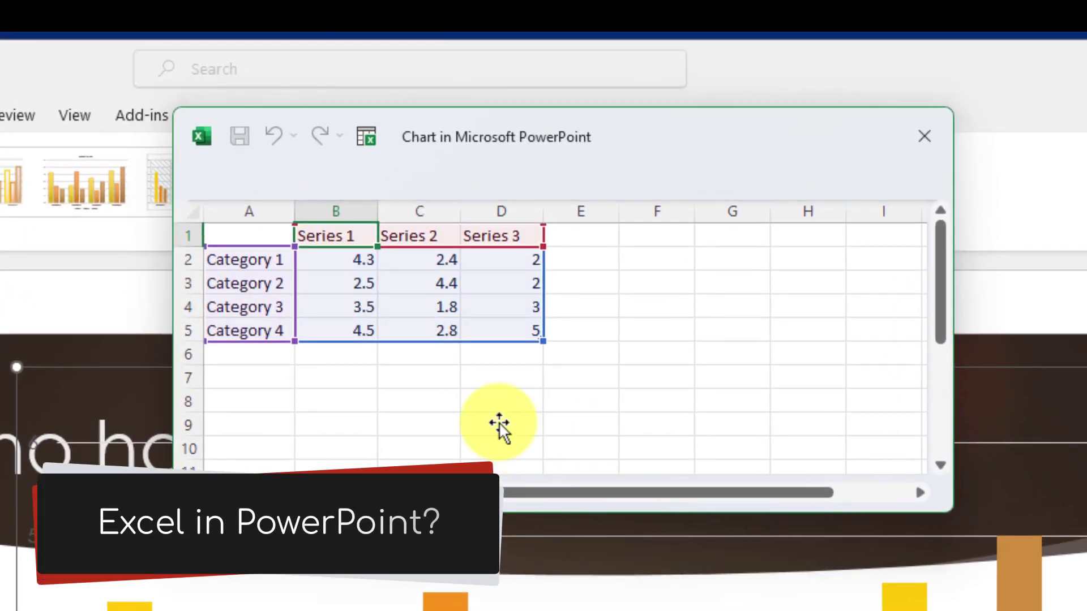
{"action": "left_click", "coordinate": [250, 234]}
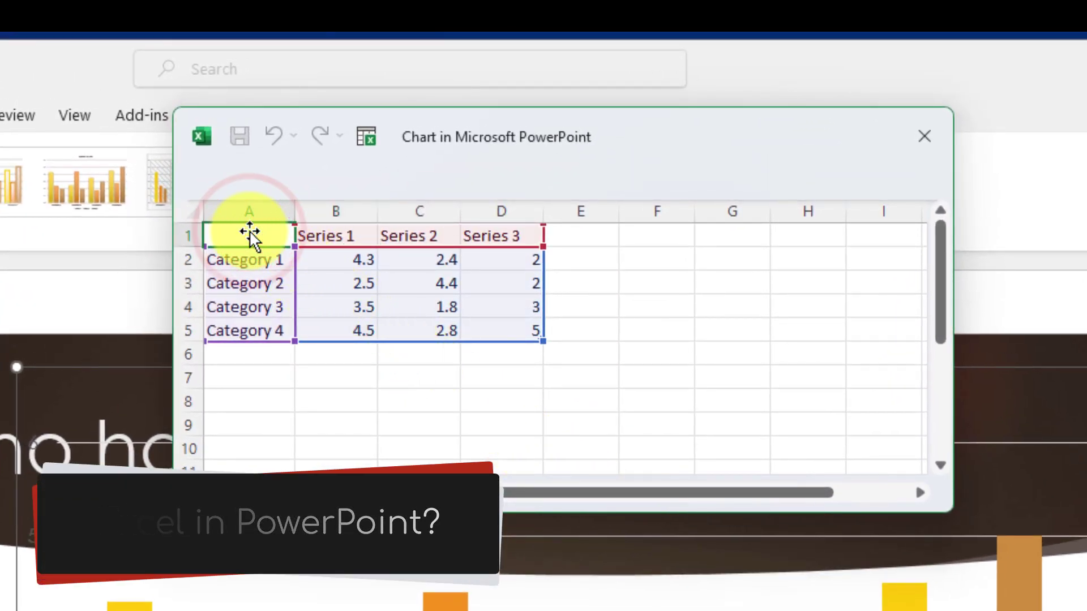
{"action": "key", "text": "ctrl+a"}
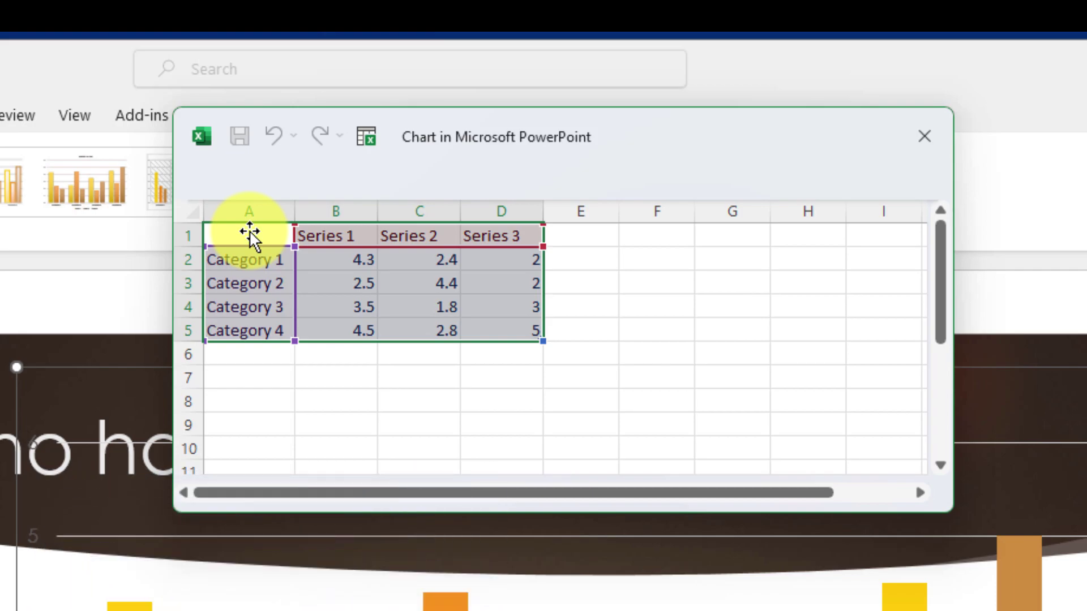
{"action": "key", "text": "ctrl+v"}
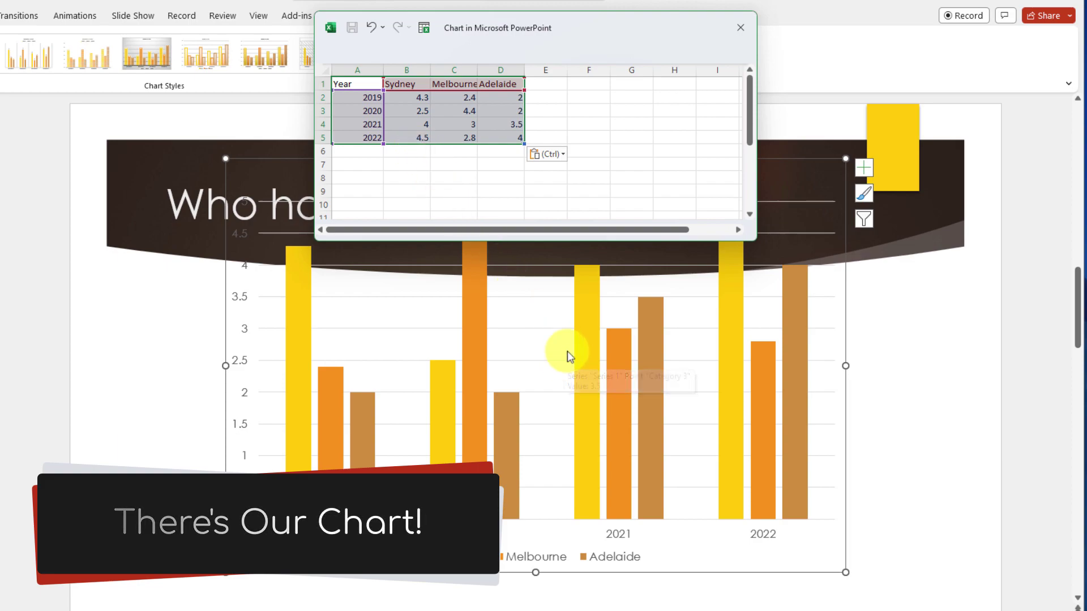
Change Melbourne's 2021 rating in cell C4 of the chart data, then close the data sheet.
{"action": "left_click", "coordinate": [741, 30]}
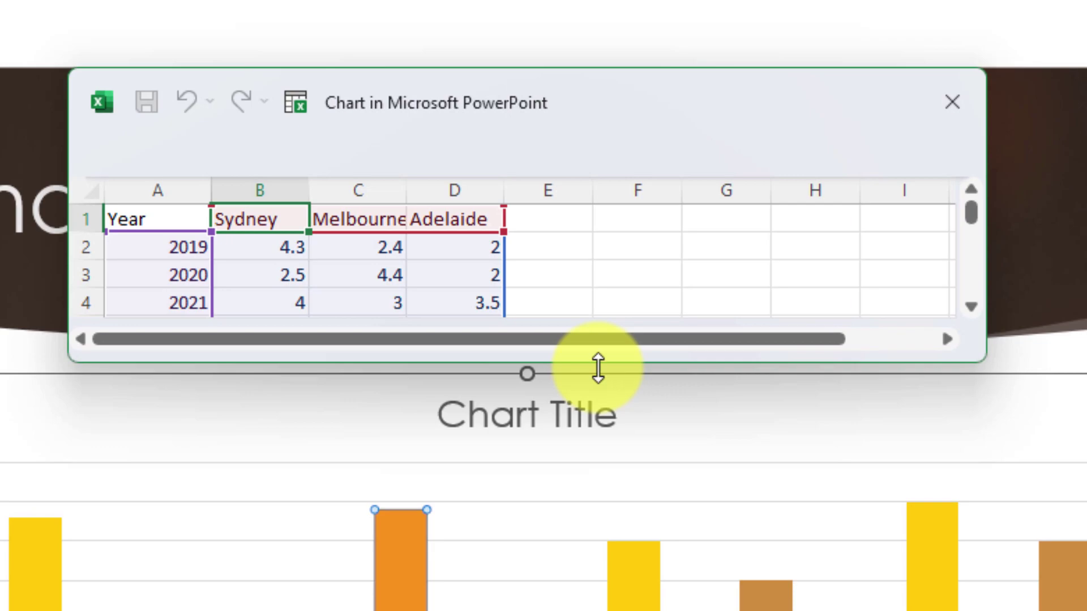
{"action": "left_click_drag", "start_coordinate": [597, 368], "coordinate": [604, 457]}
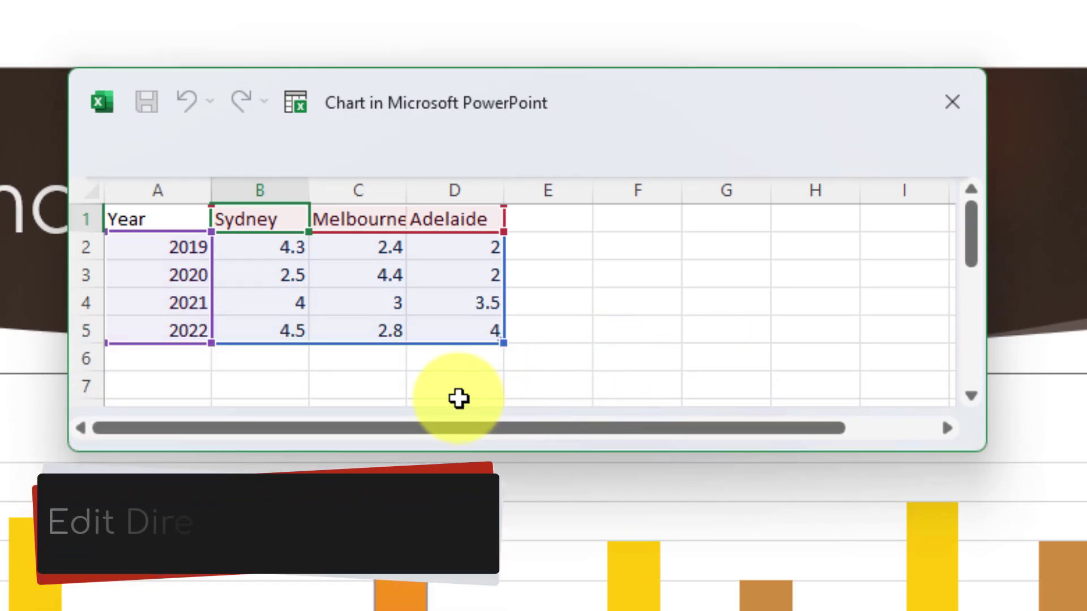
{"action": "left_click", "coordinate": [389, 299]}
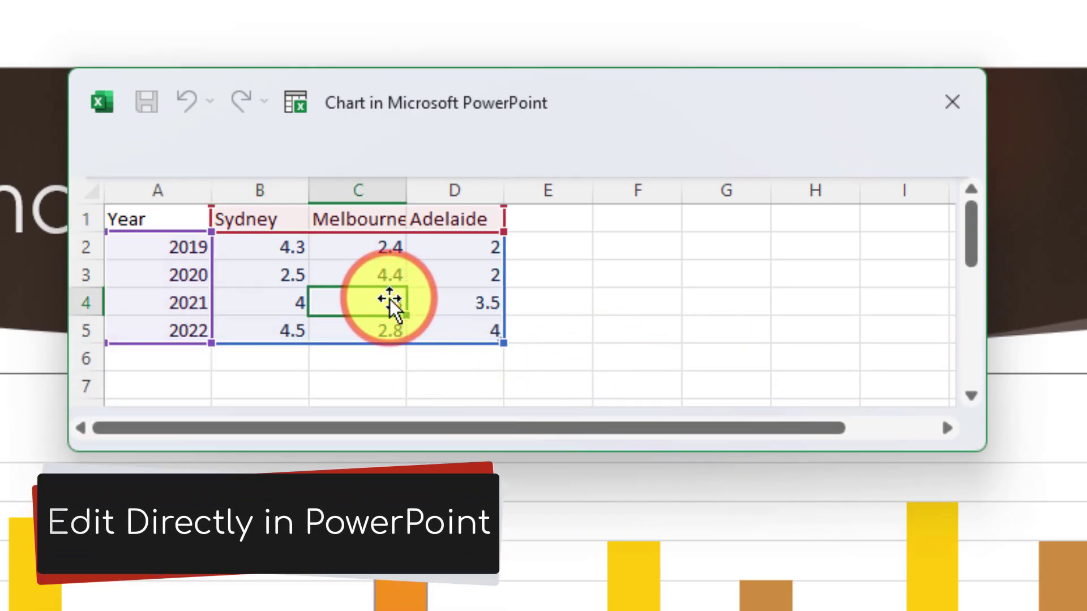
{"action": "type", "text": "1.5"}
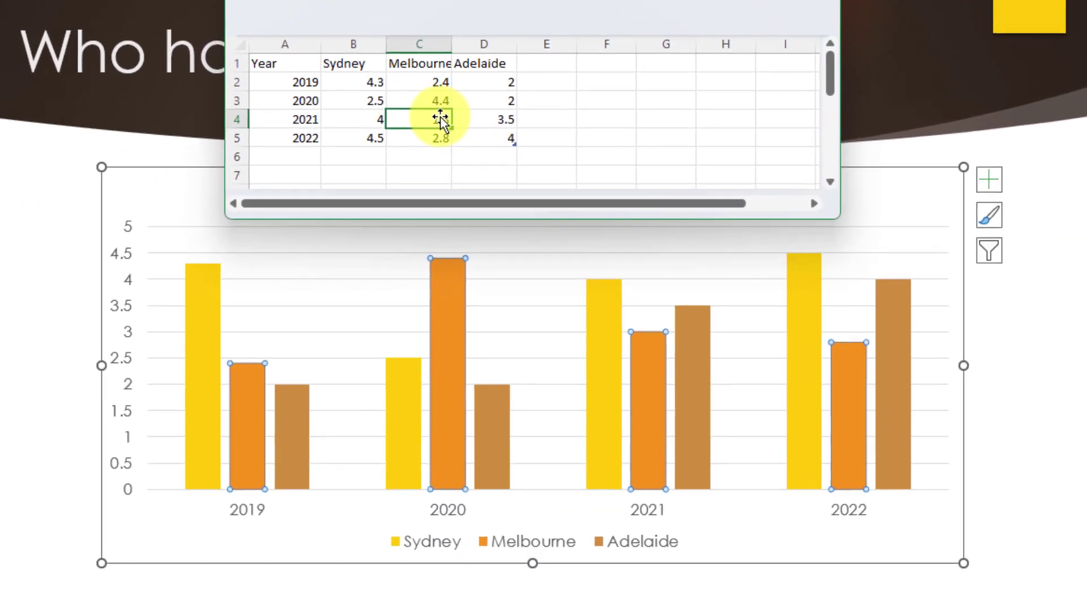
{"action": "key", "text": "Return"}
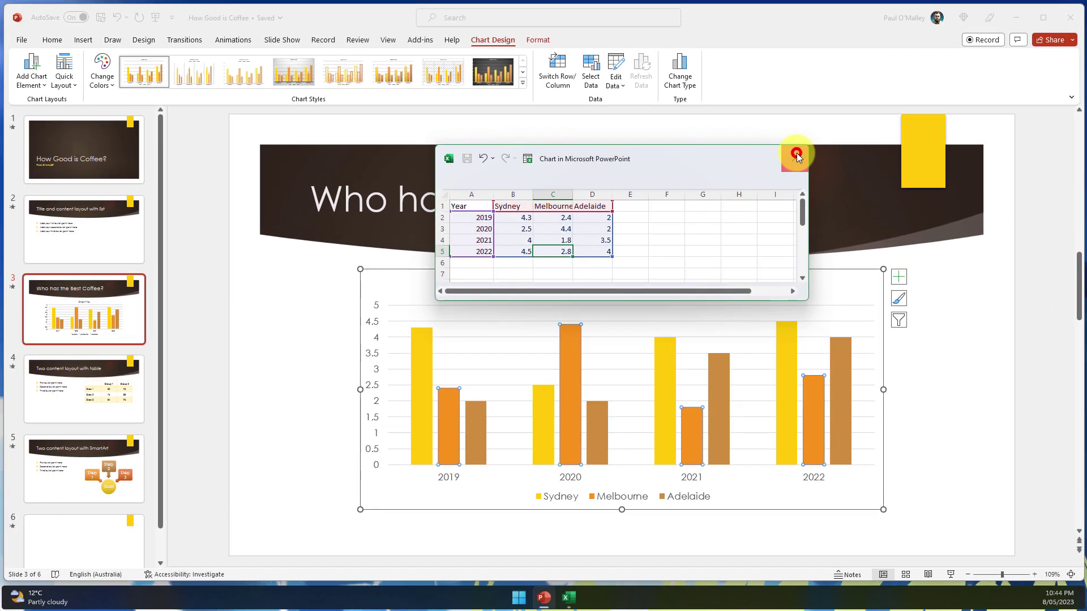
{"action": "left_click", "coordinate": [797, 153]}
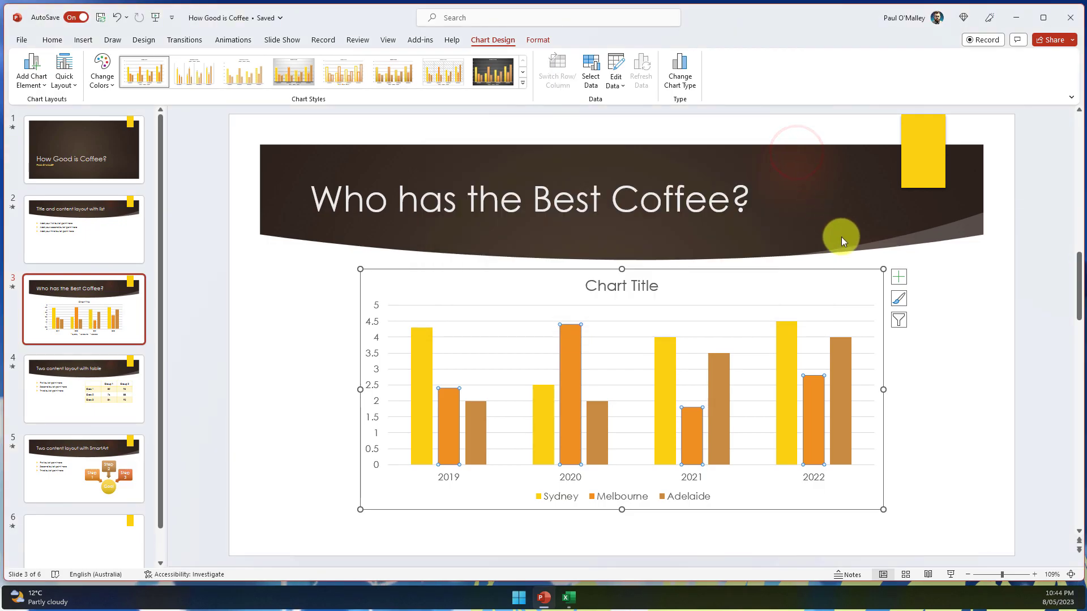
Try the blue and red Design variants, keep the teal variant, and minimise PowerPoint.
{"action": "left_click", "coordinate": [907, 363]}
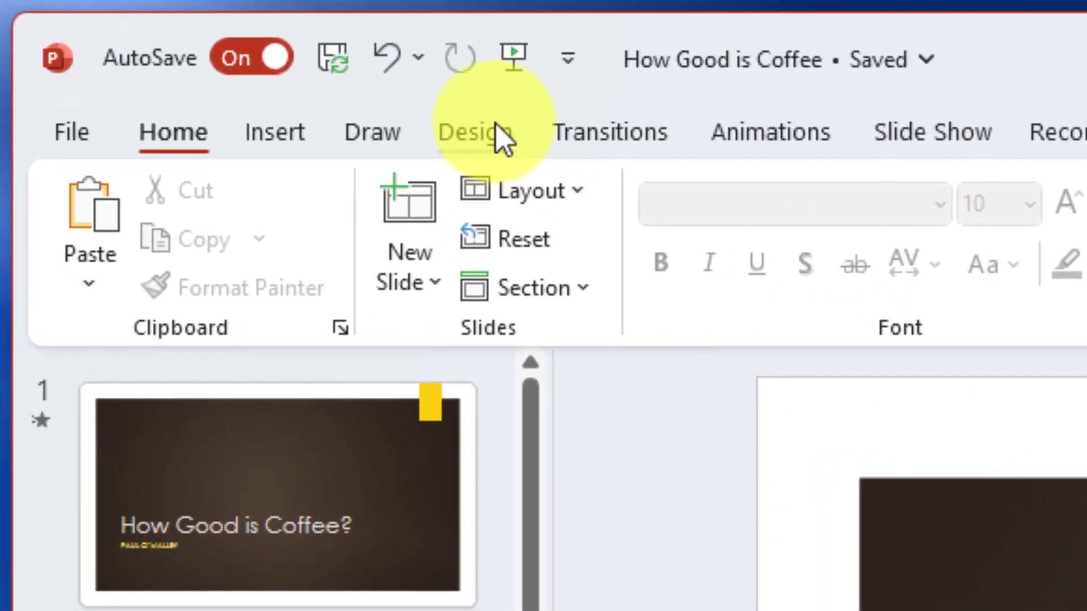
{"action": "left_click", "coordinate": [497, 128]}
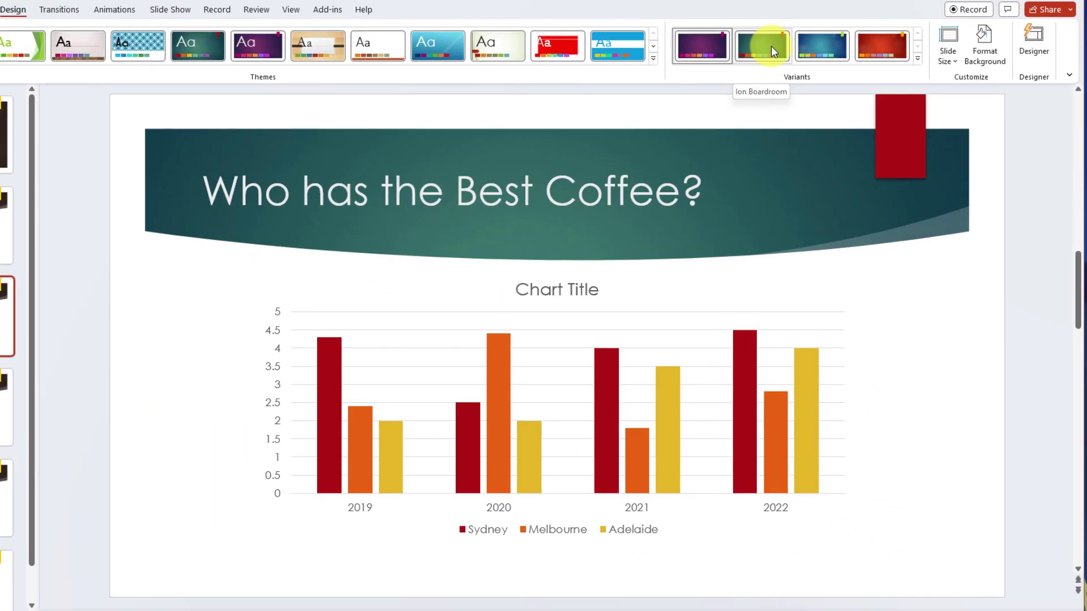
{"action": "left_click", "coordinate": [809, 72]}
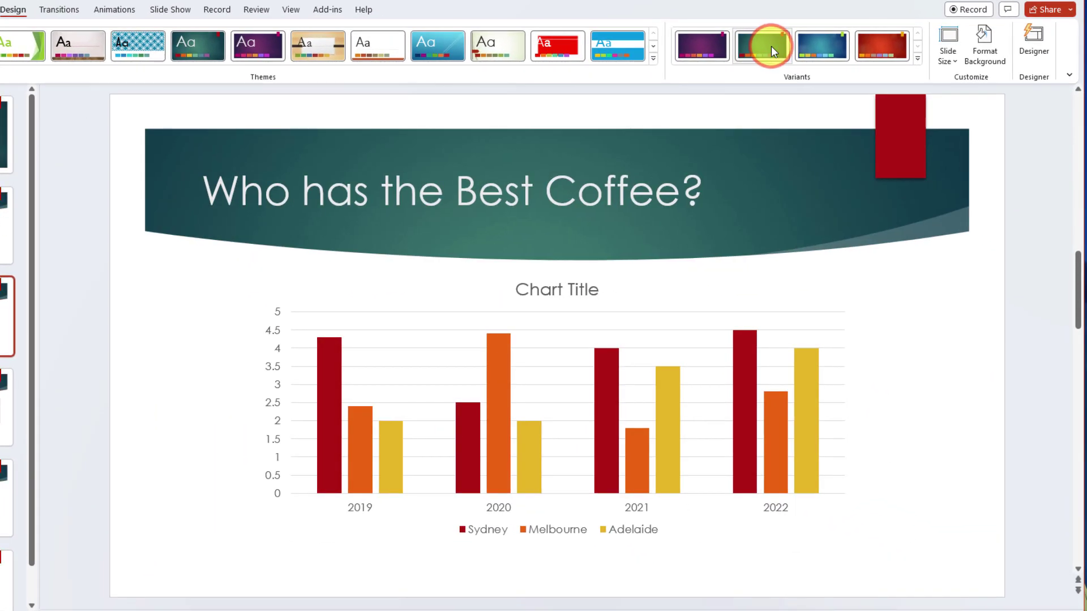
{"action": "left_click", "coordinate": [835, 44]}
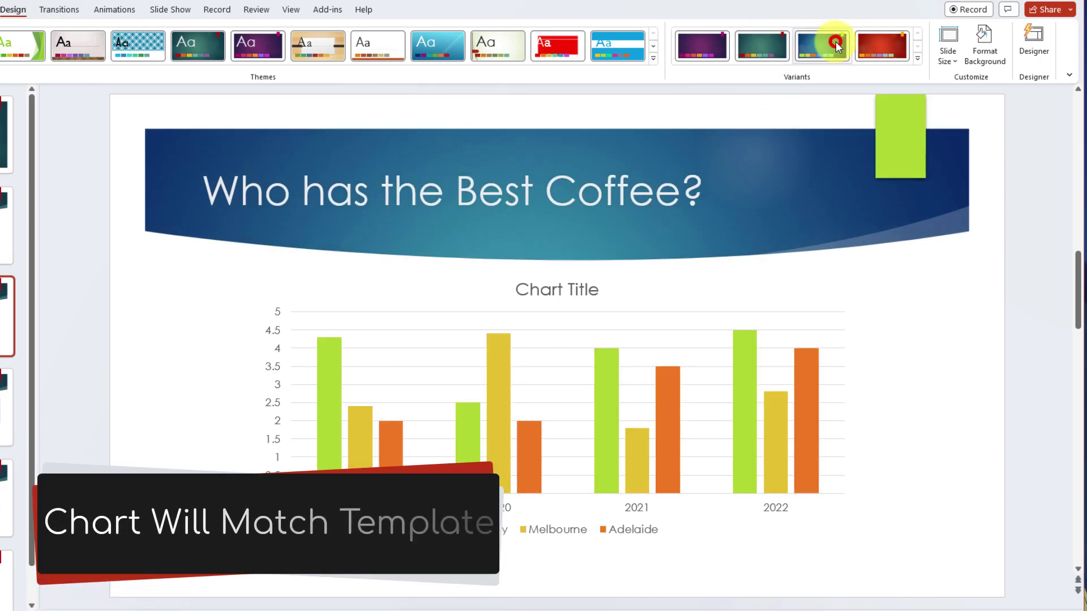
{"action": "left_click", "coordinate": [889, 44]}
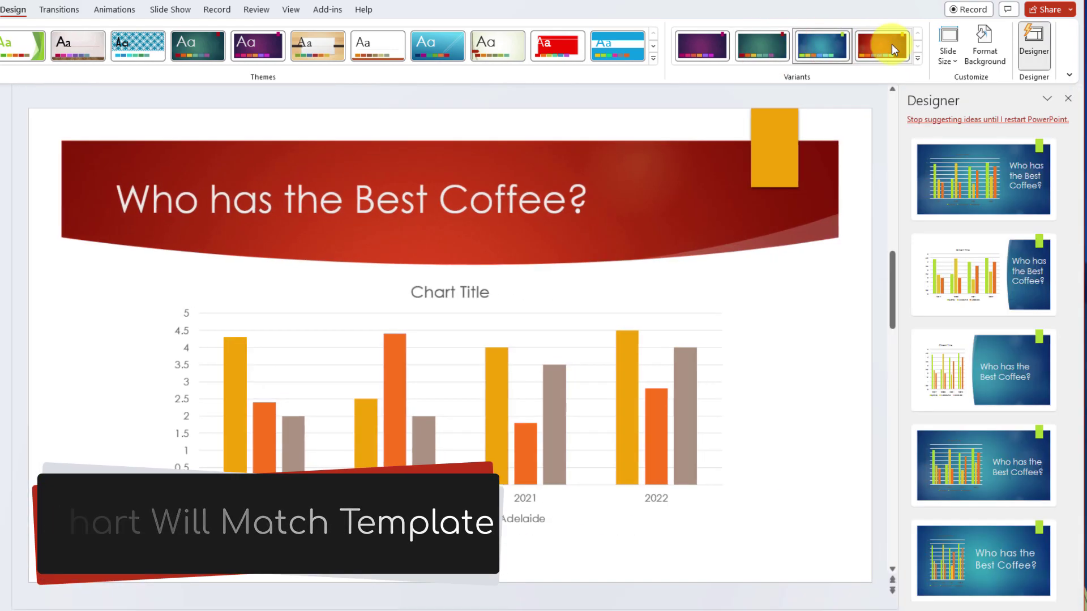
{"action": "left_click", "coordinate": [892, 44]}
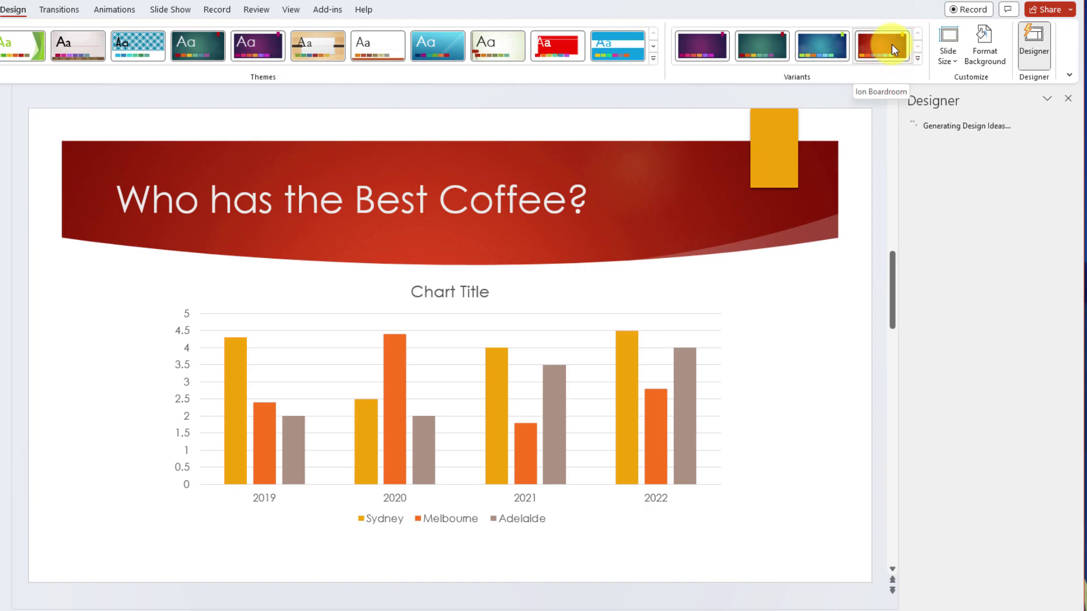
{"action": "left_click", "coordinate": [752, 48]}
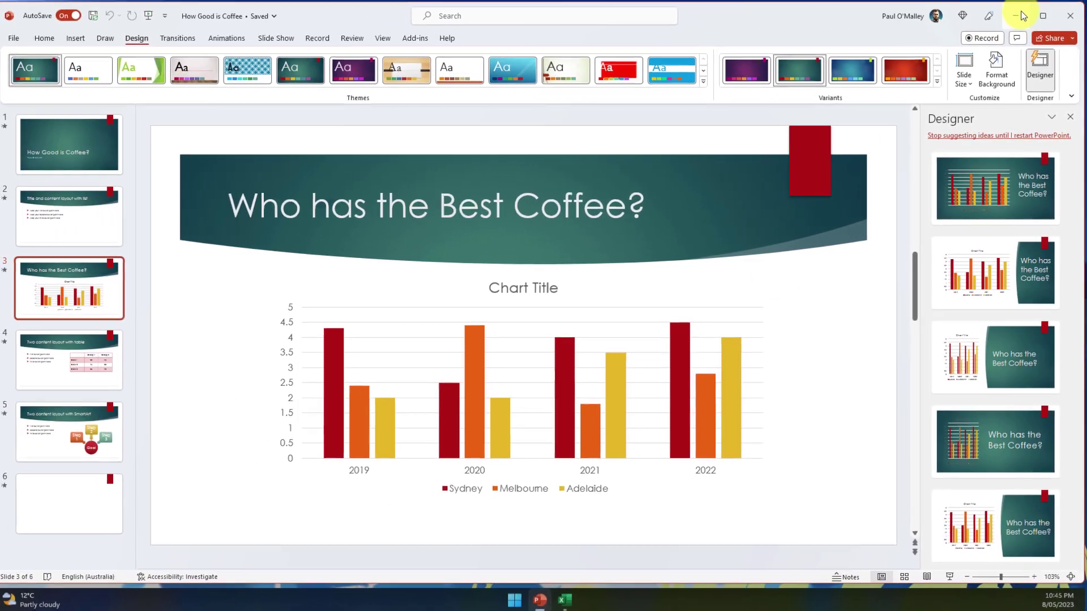
{"action": "left_click", "coordinate": [1022, 16]}
Minimise the Excel ratings workbook so only the desktop shows.
{"action": "left_click", "coordinate": [1022, 15]}
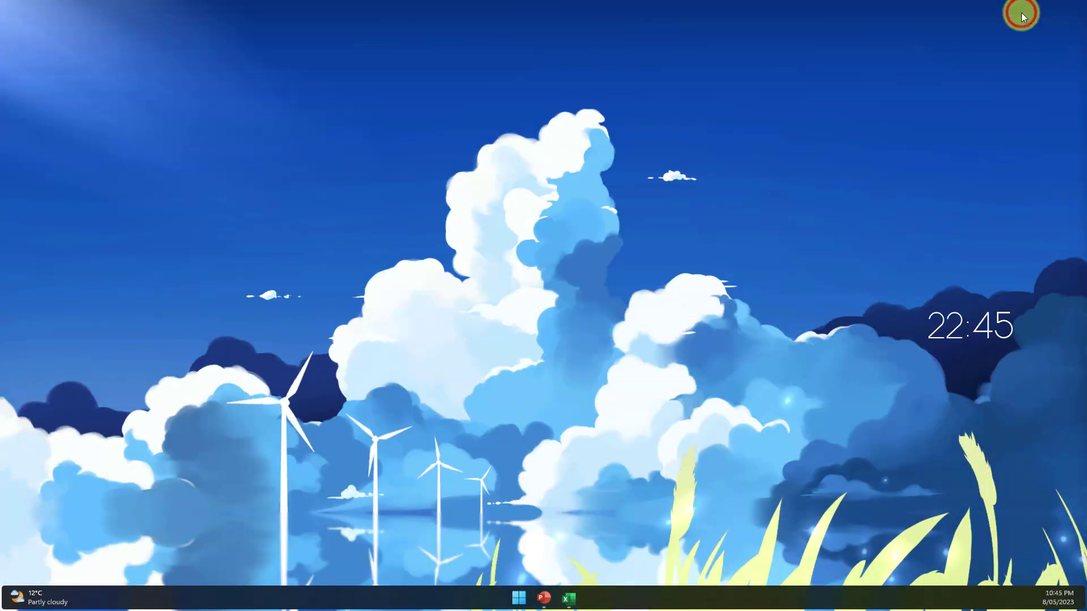